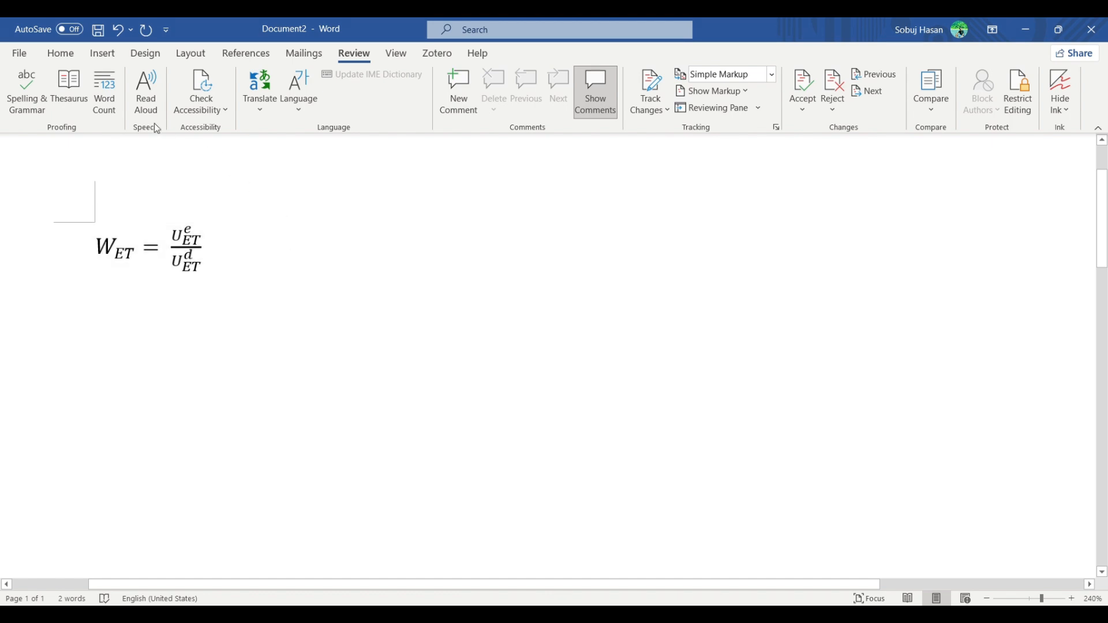
Step: Insert a new equation beside the existing W_ET equation and give it an empty subscript structure
left_click(103, 56)
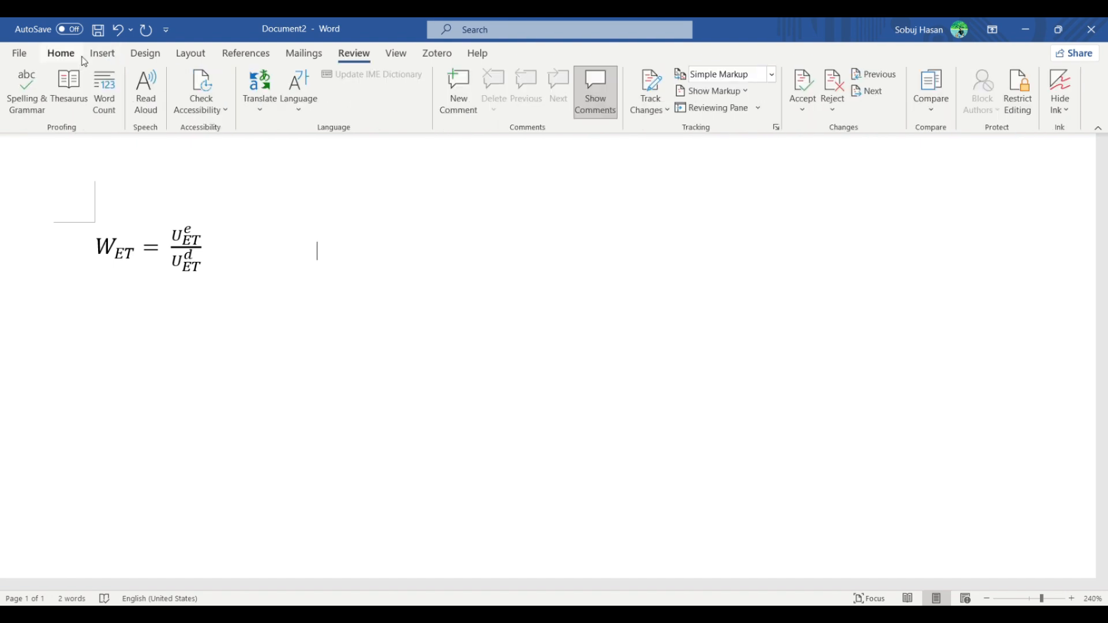
left_click(102, 56)
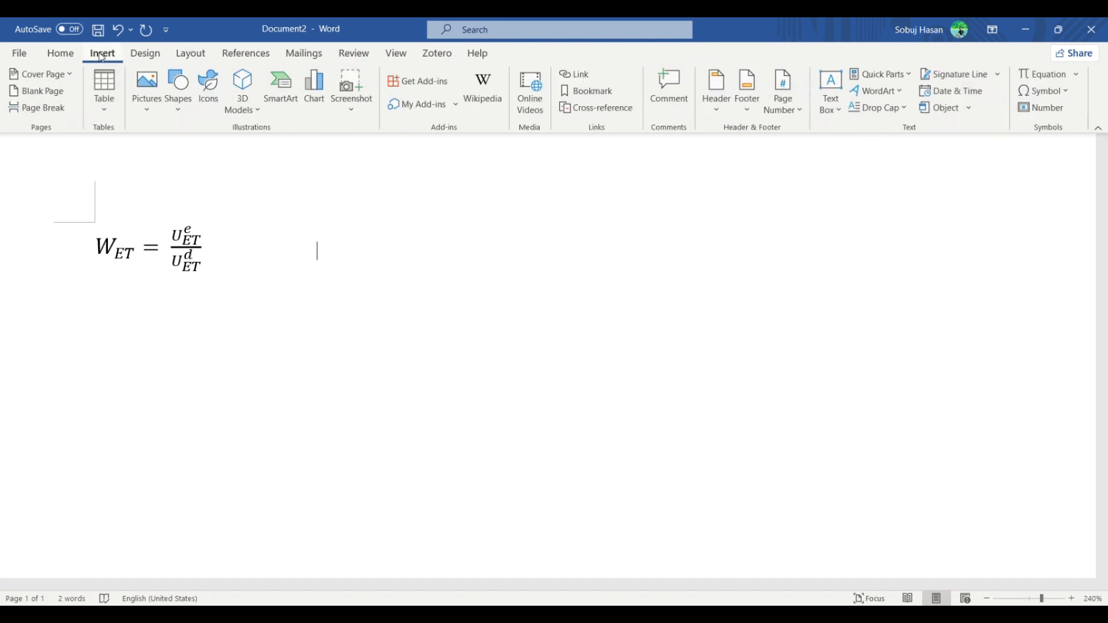
left_click(1046, 74)
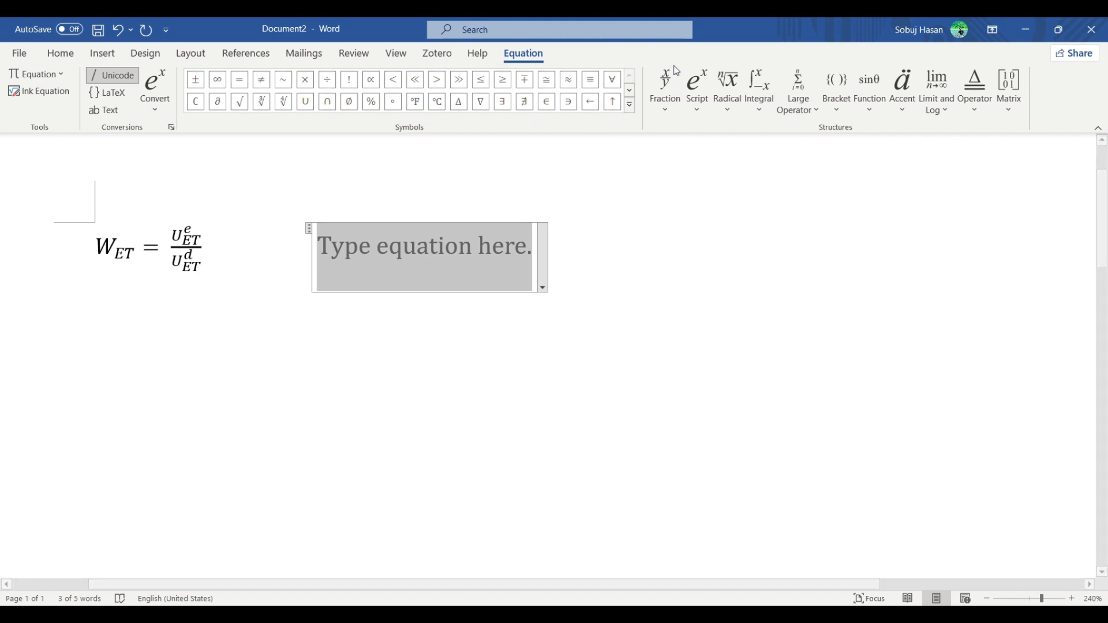
left_click(700, 114)
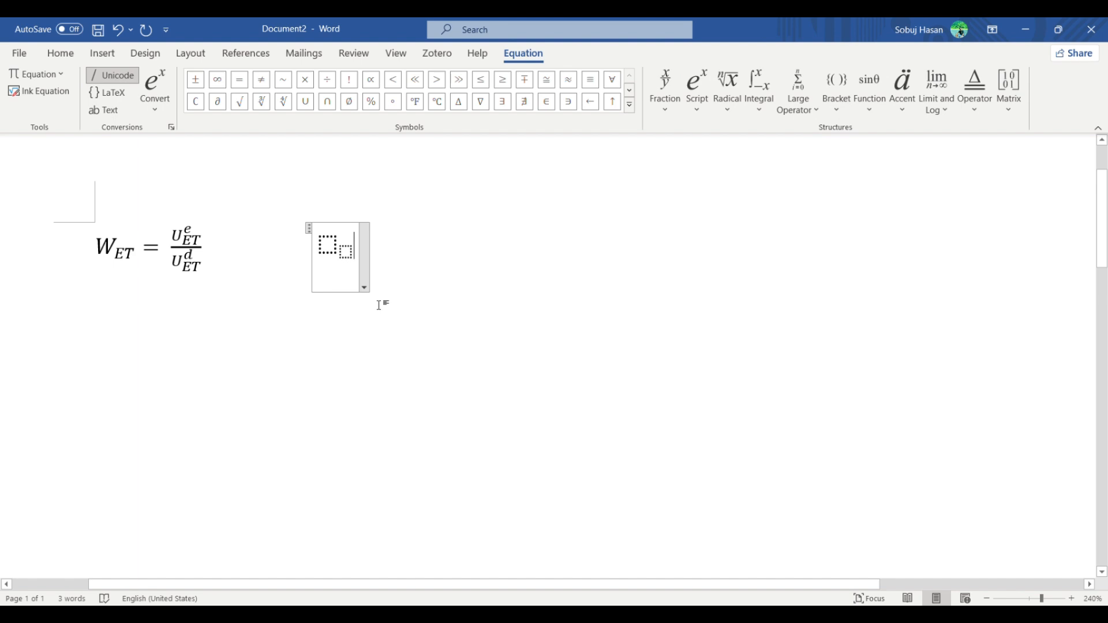
Step: Fill the subscript structure with W as the base and ET as the subscript, followed by an equals sign
left_click(335, 247)
type("W")
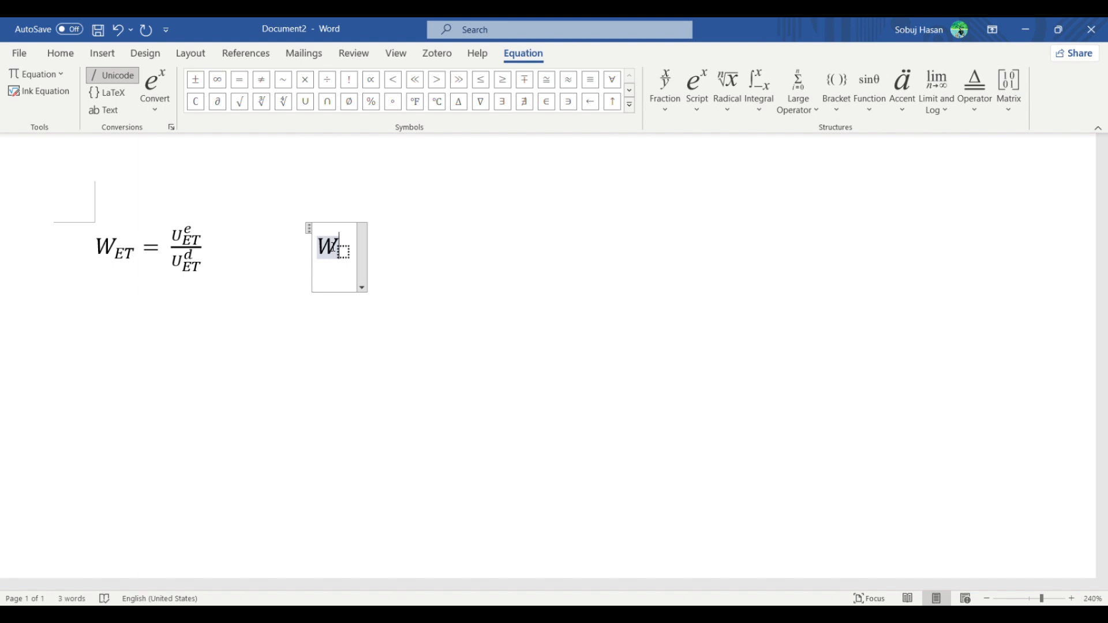
left_click(346, 253)
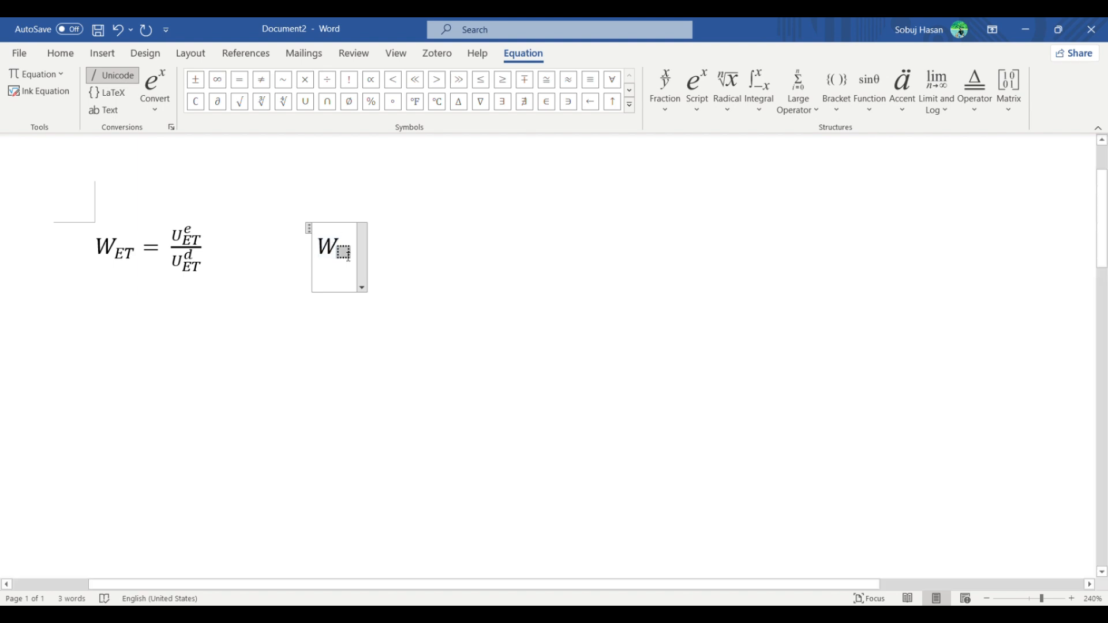
type("ET")
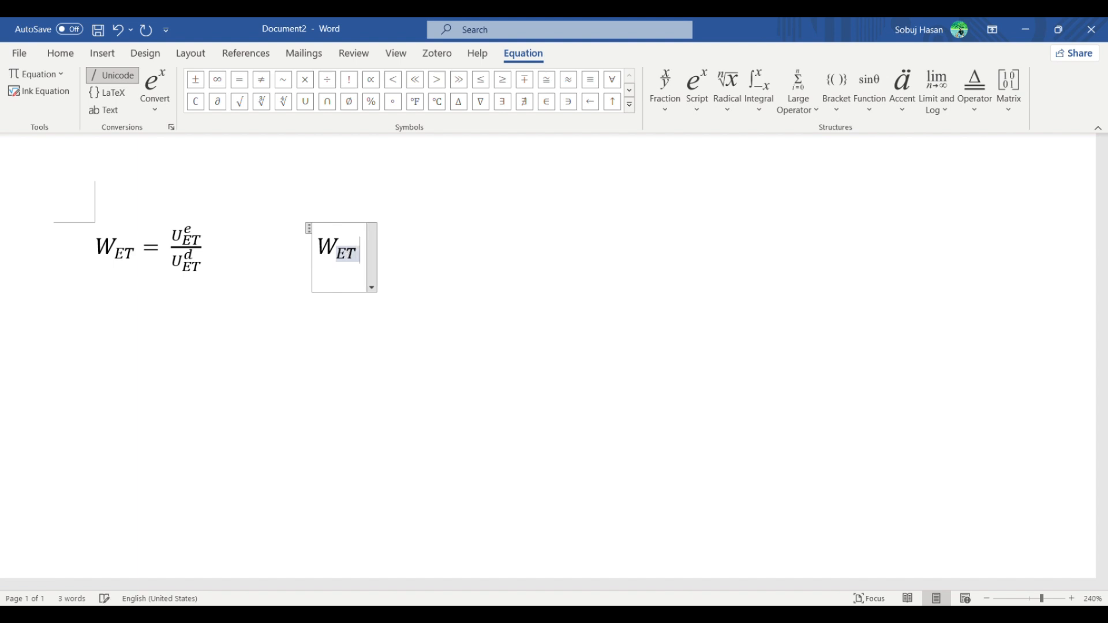
left_click(385, 249)
type("=")
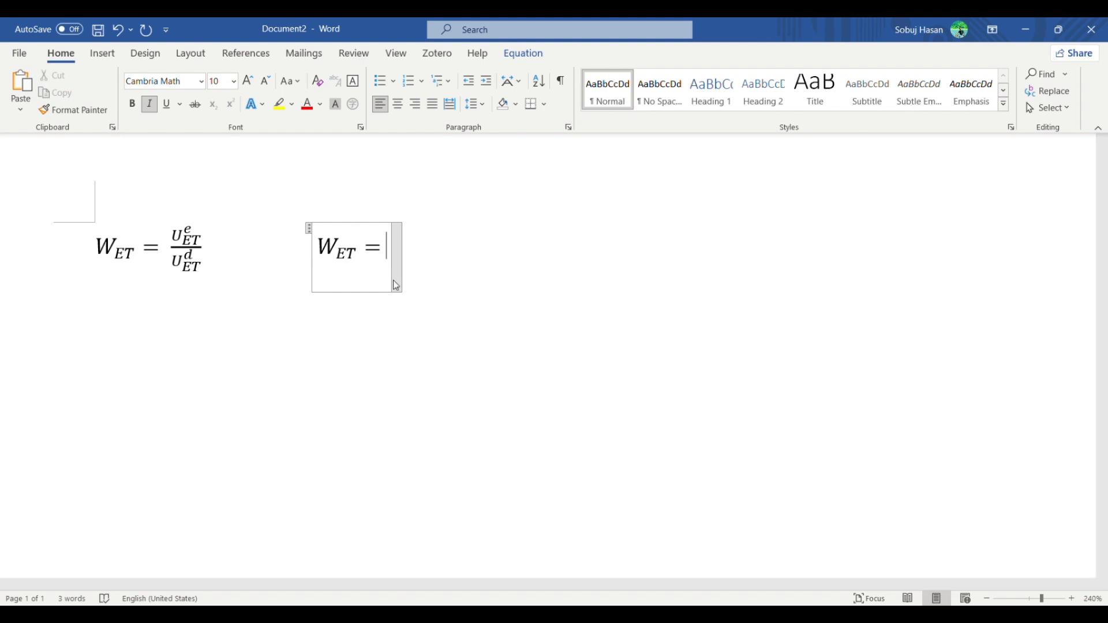
Step: Add an empty stacked fraction after the equals sign in the new W_ET equation
left_click(102, 53)
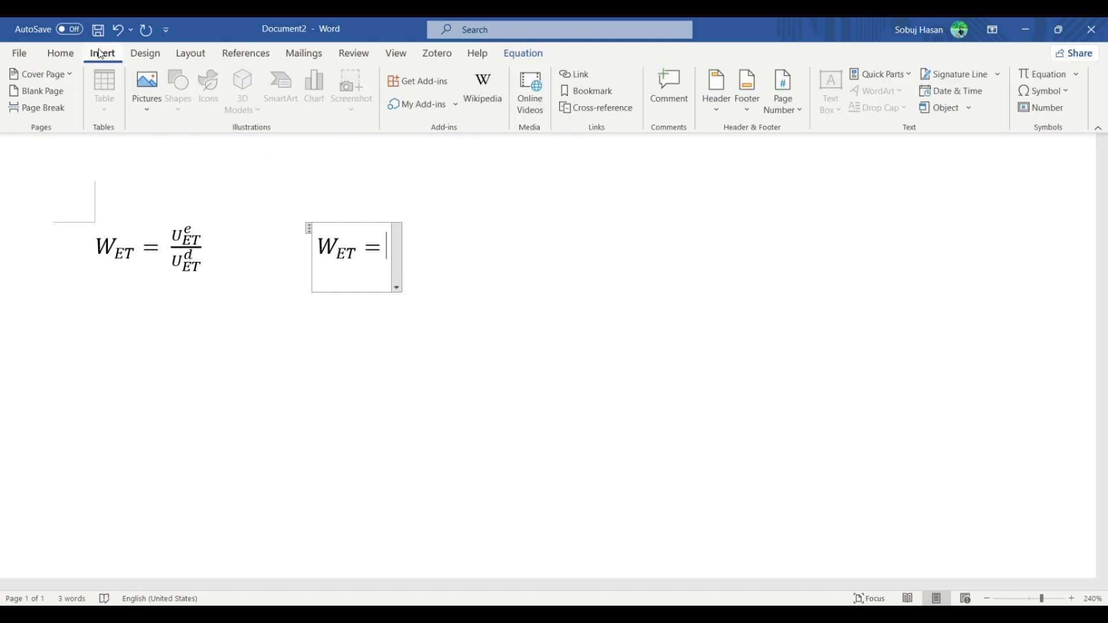
left_click(1047, 75)
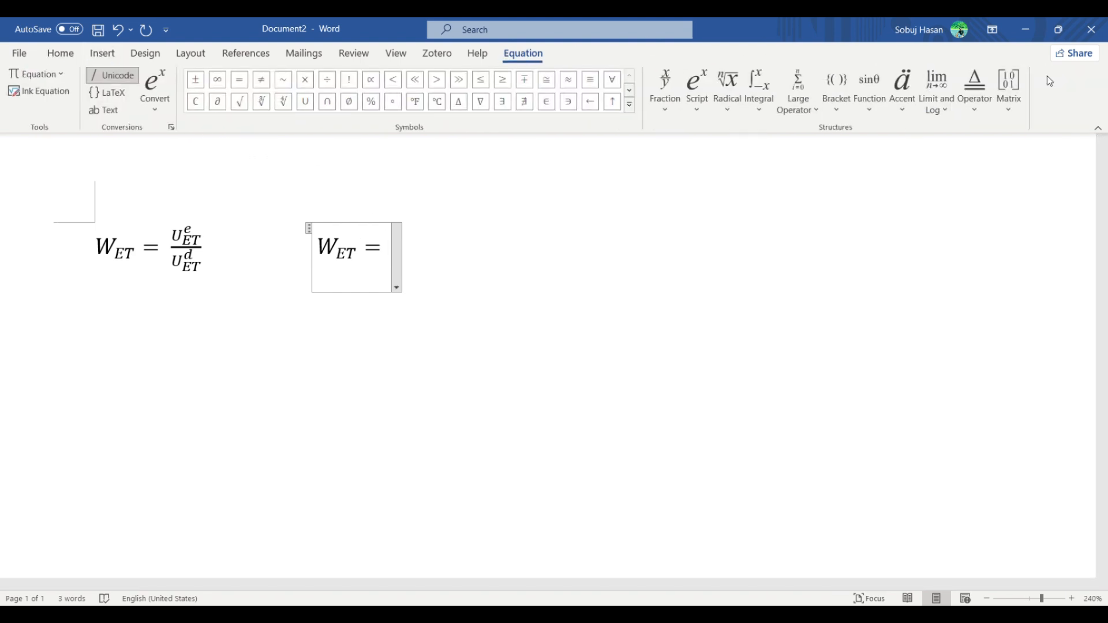
left_click(664, 112)
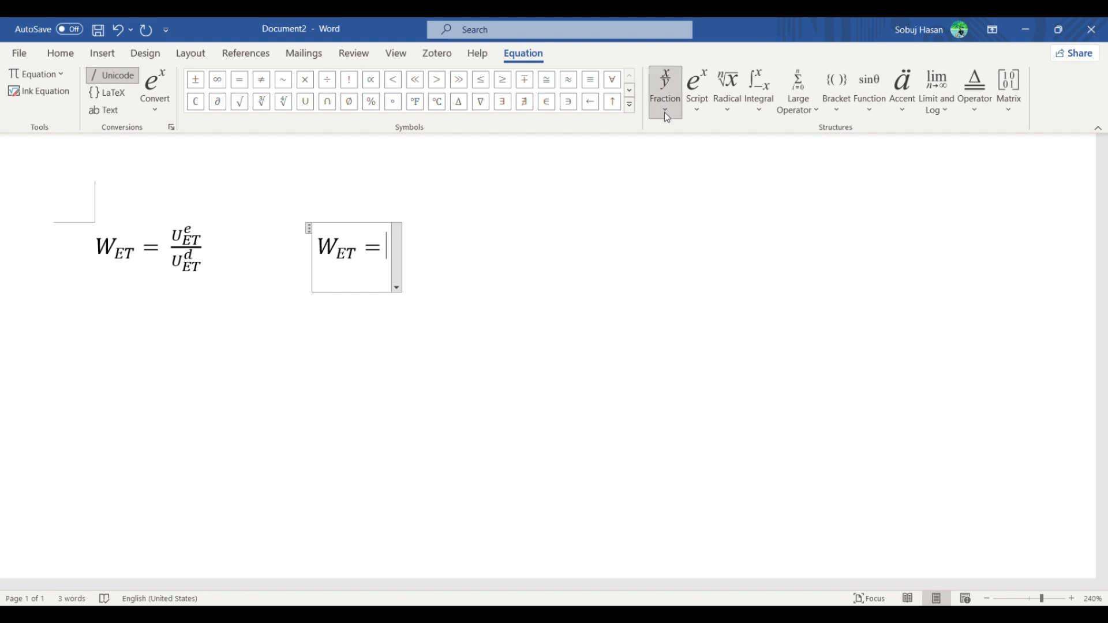
left_click(687, 189)
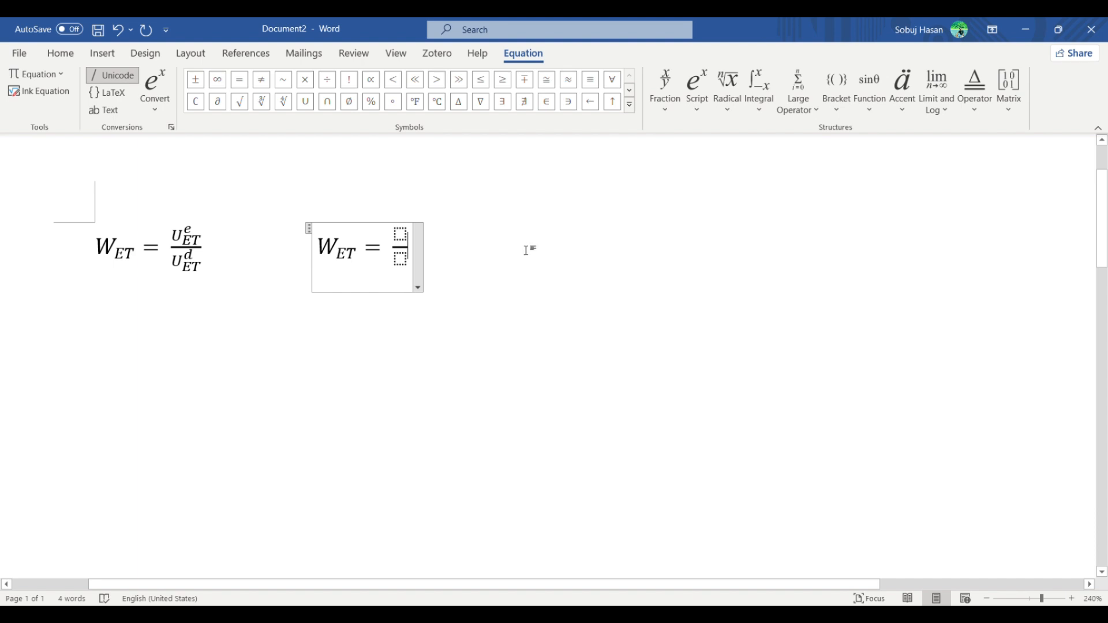
Step: Build the fraction's numerator from a subscript-superscript structure with base U, superscript e and subscript ET
left_click(403, 239)
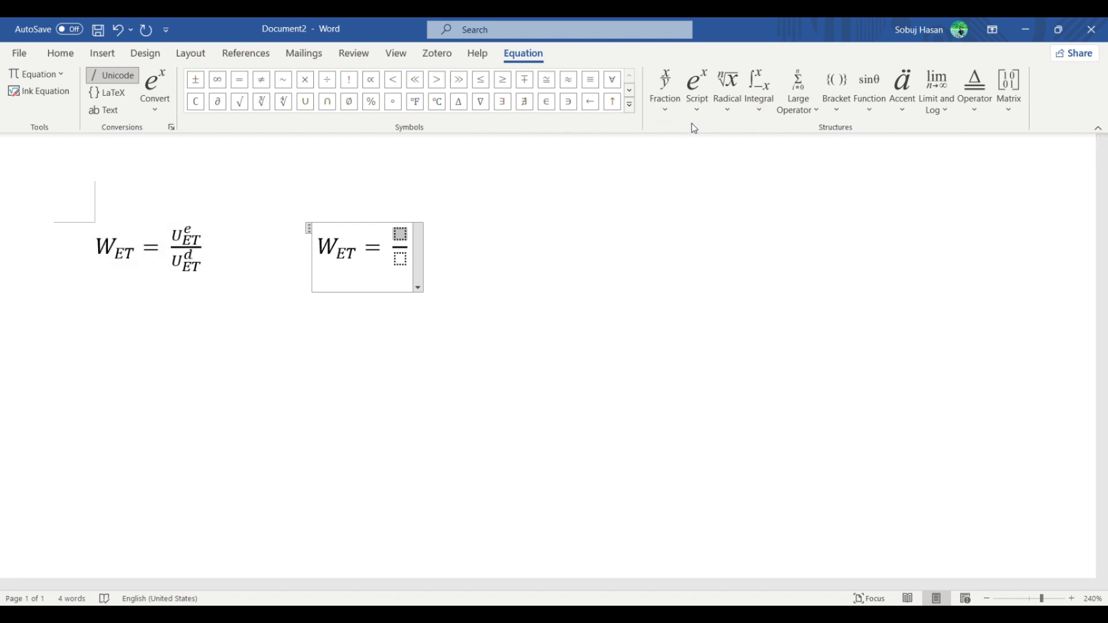
left_click(699, 93)
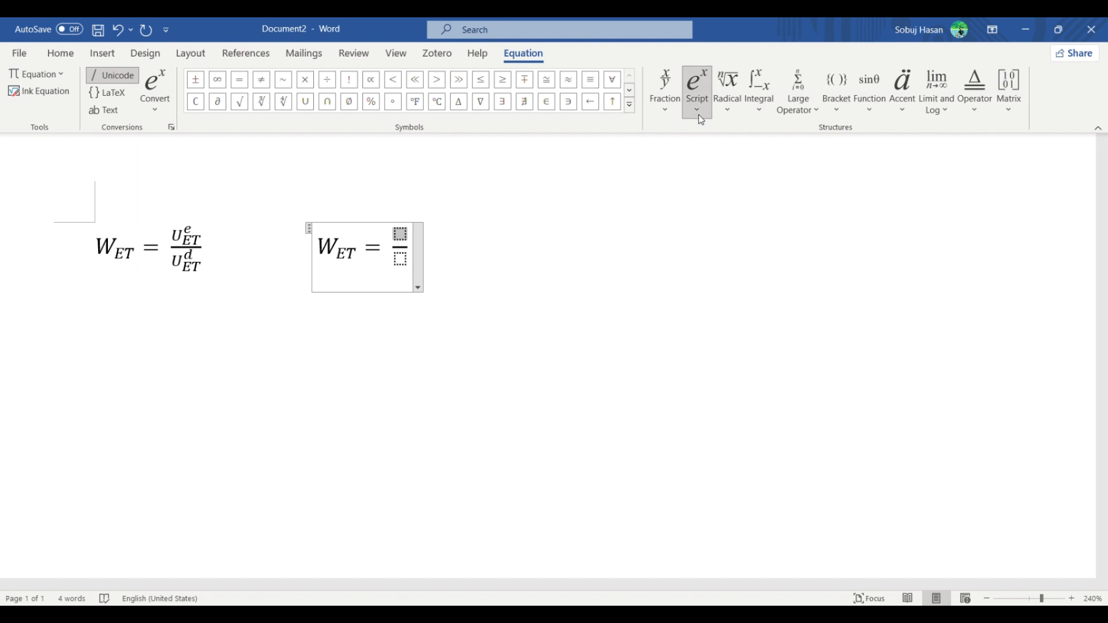
left_click(831, 190)
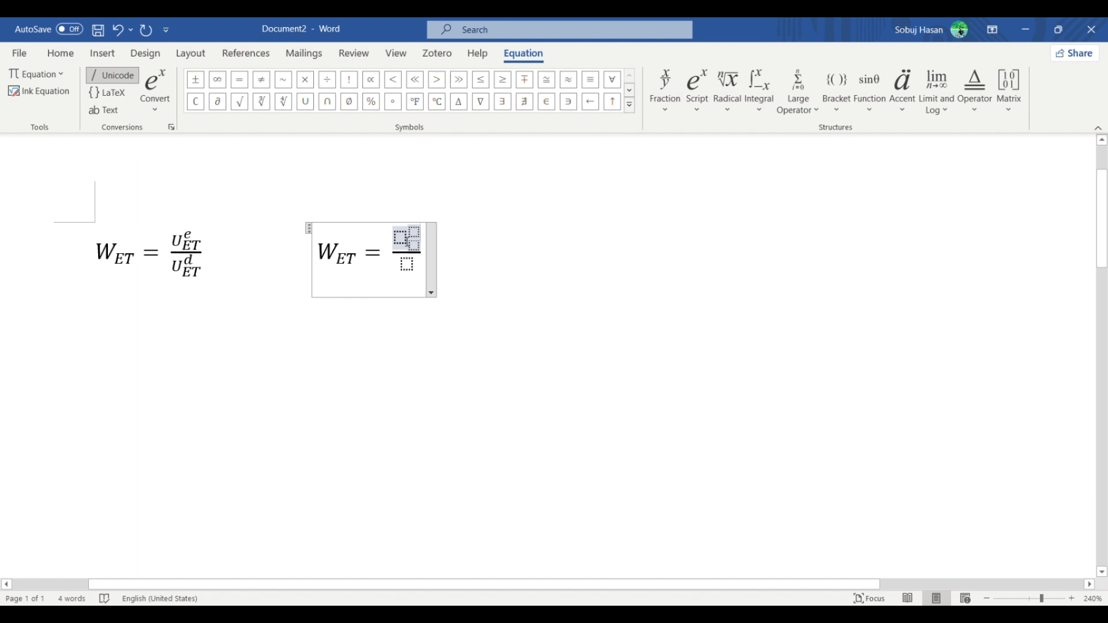
left_click(404, 240)
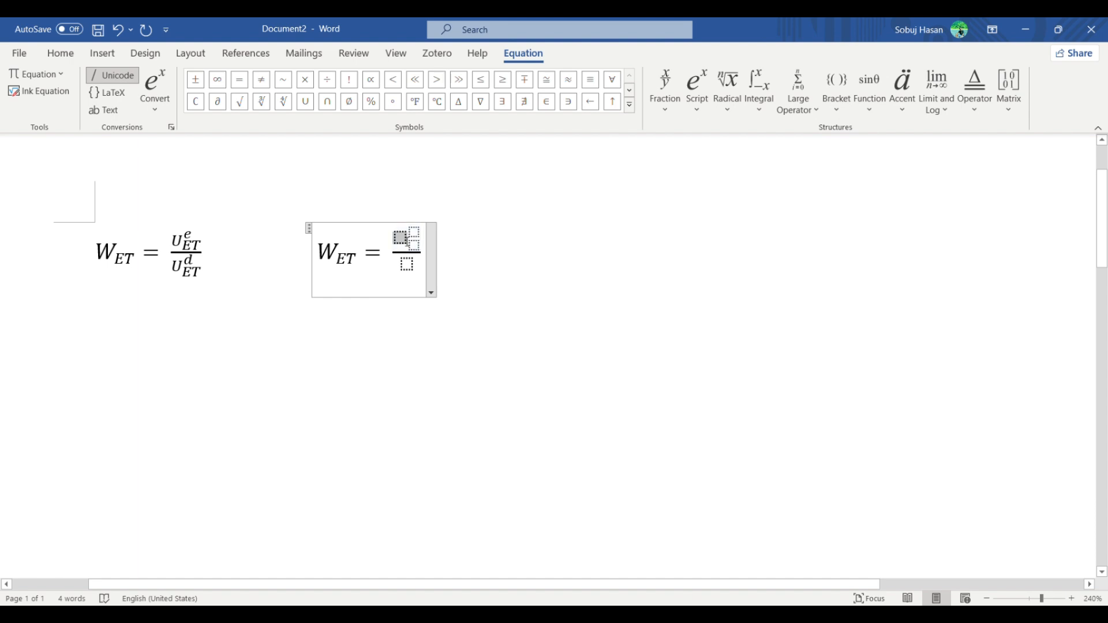
type("U")
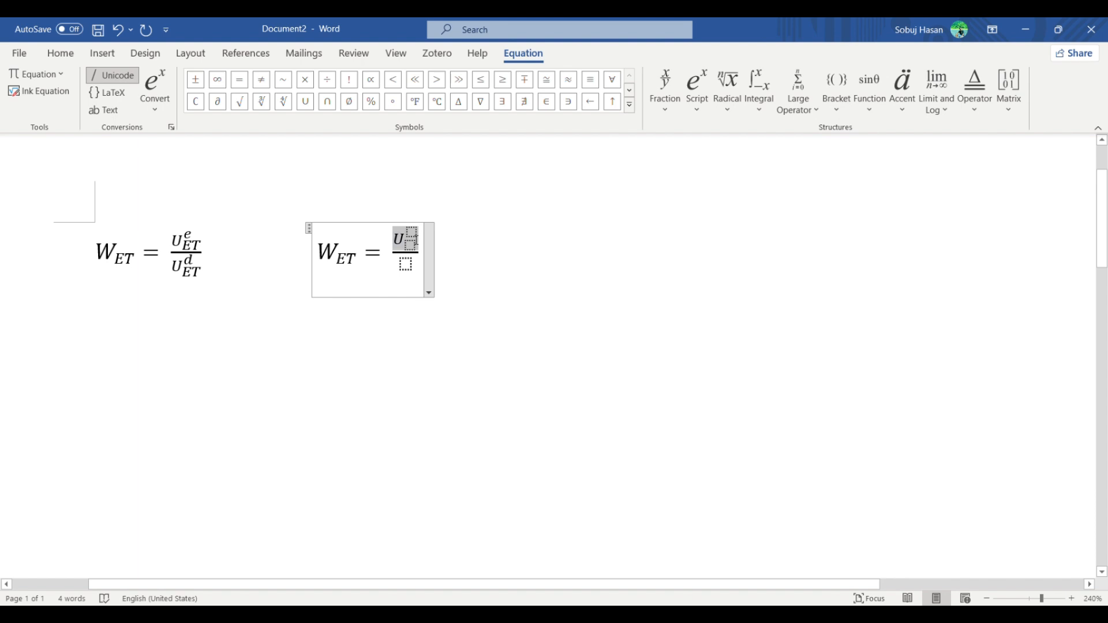
left_click(417, 236)
left_click(419, 258)
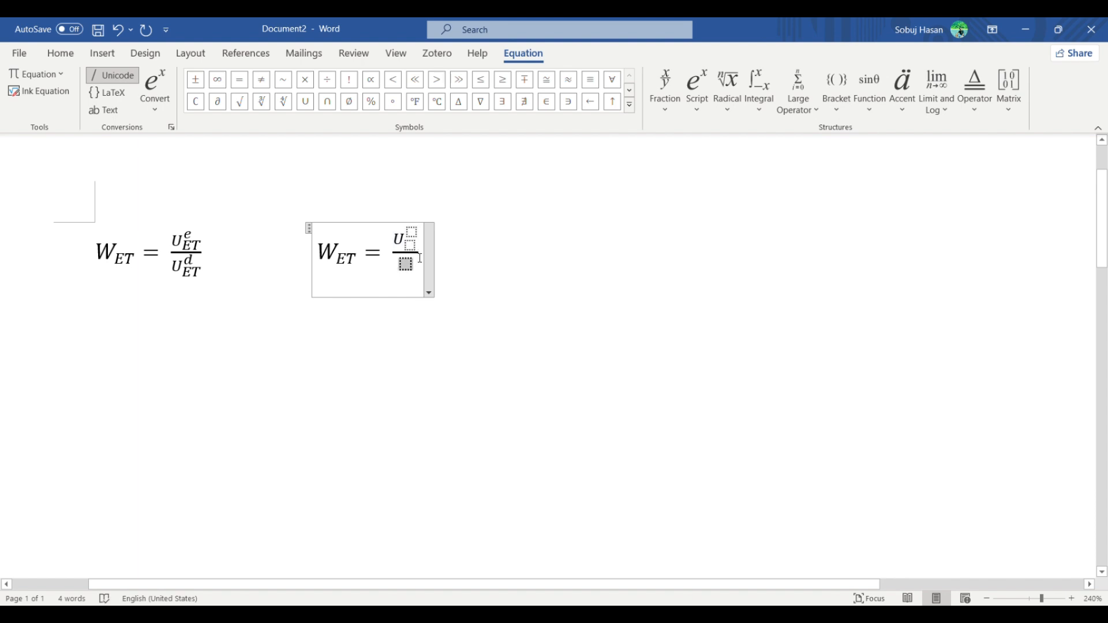
left_click(419, 241)
type("e")
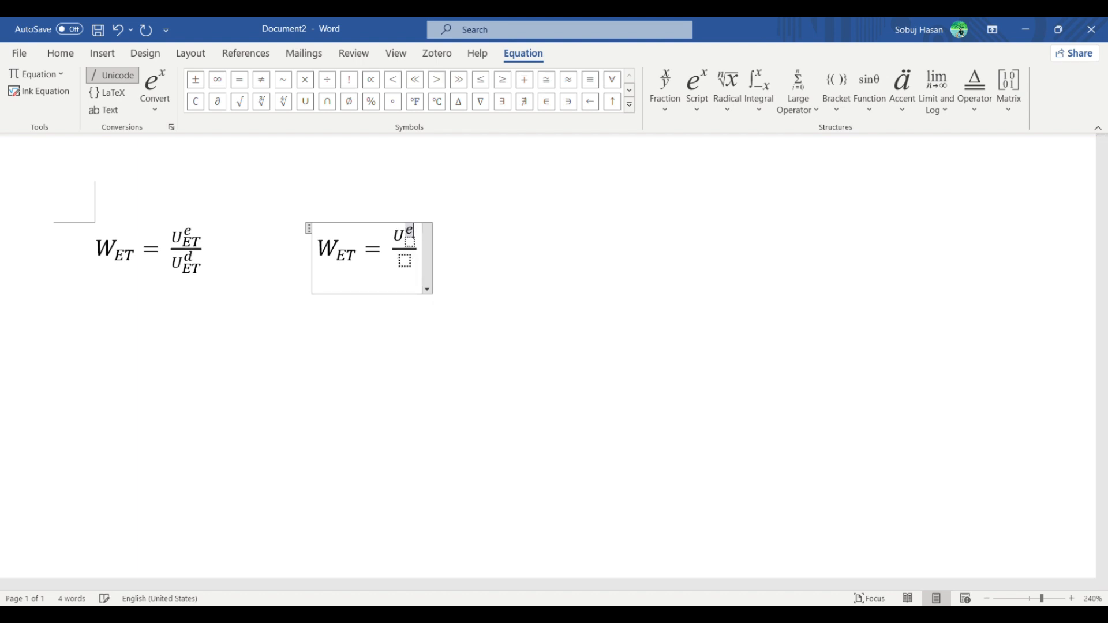
left_click(416, 247)
type("ET")
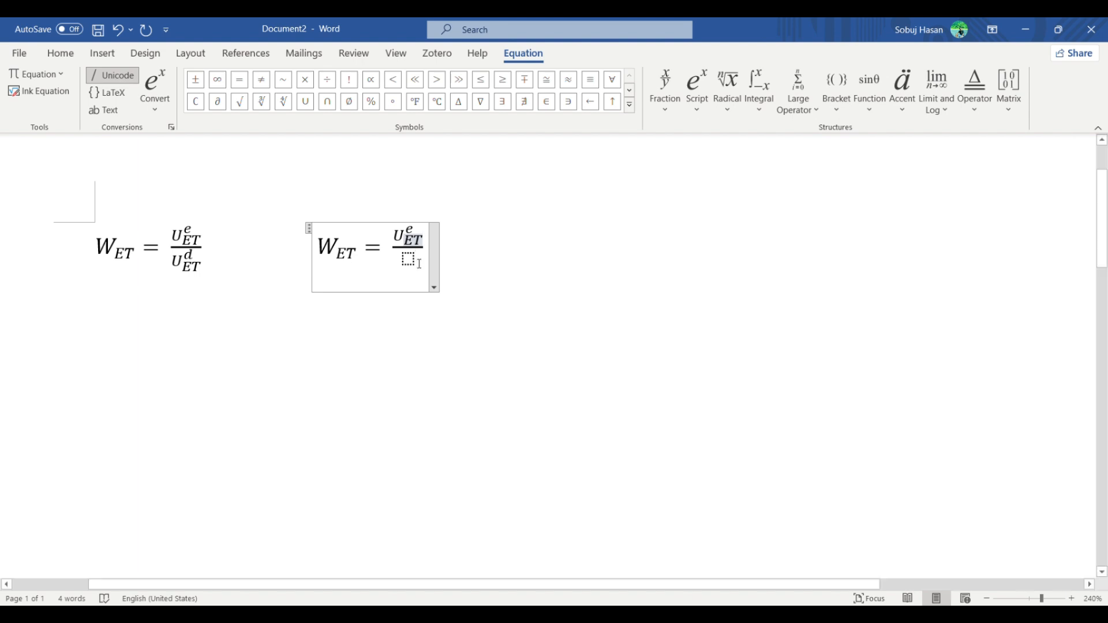
Step: Build the fraction's denominator from a subscript-superscript structure with base U, superscript d and subscript ET, and leave the equation
left_click(416, 266)
left_click(826, 176)
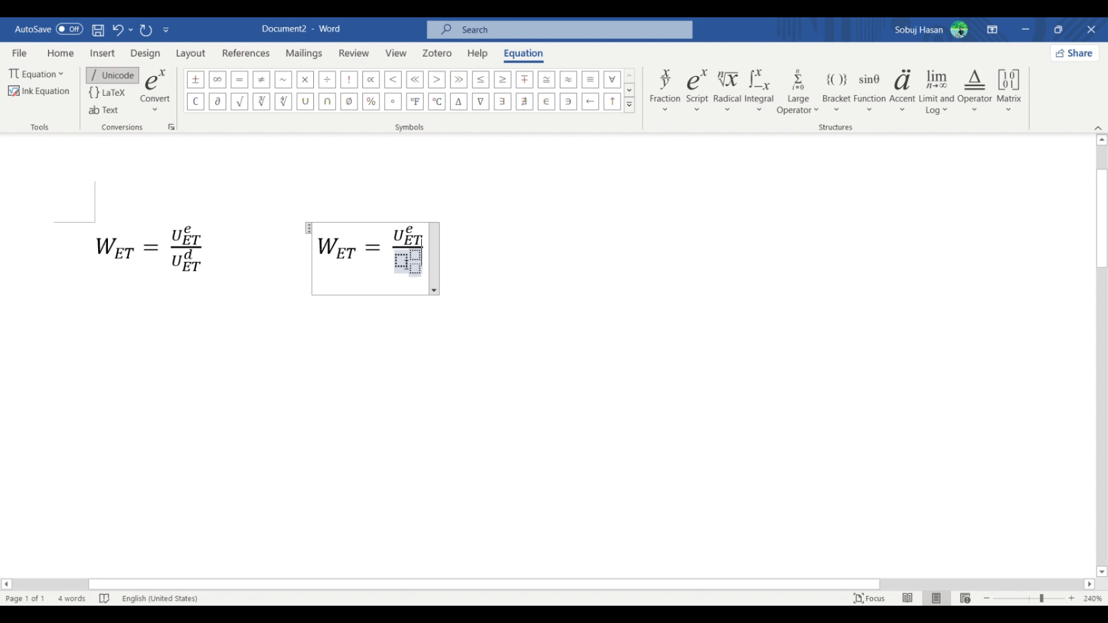
left_click(407, 265)
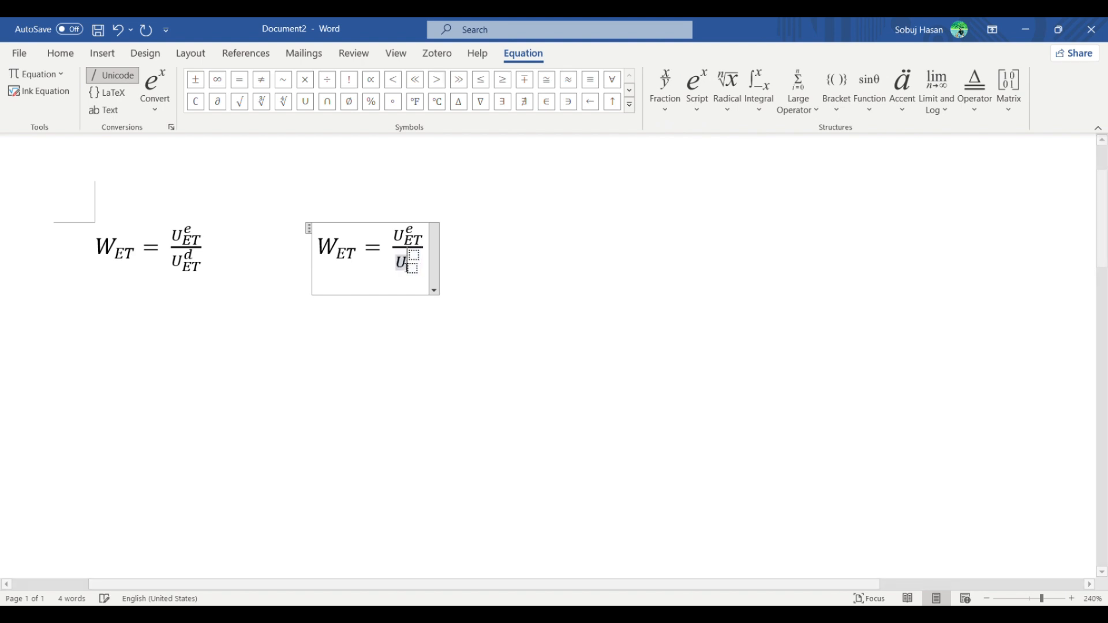
type("U")
left_click(417, 259)
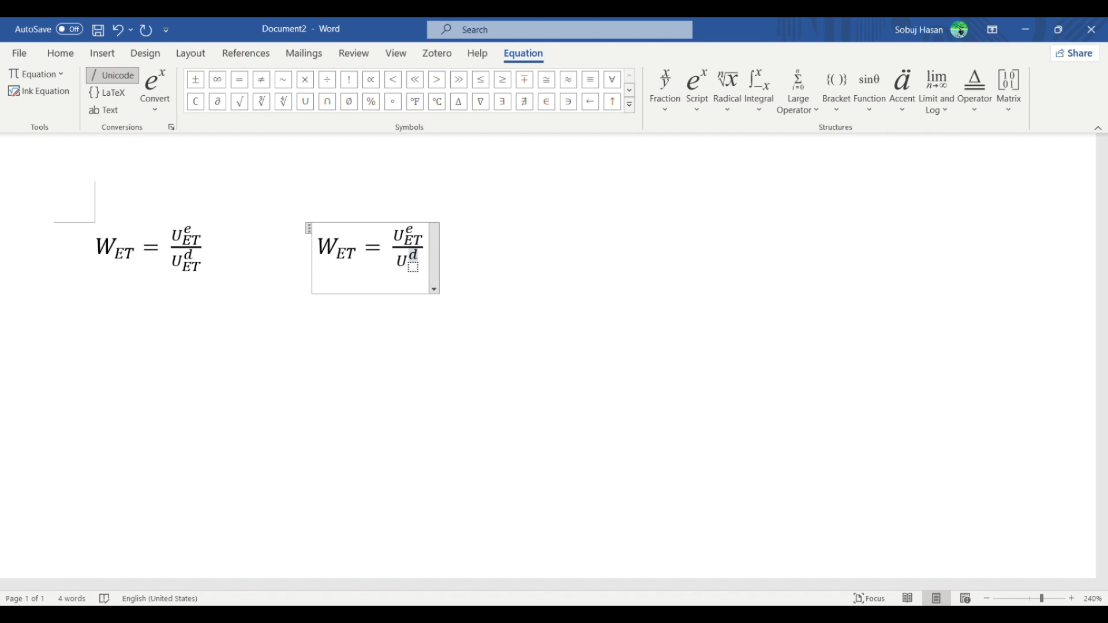
type("d")
key("Down")
type("ET")
left_click(503, 281)
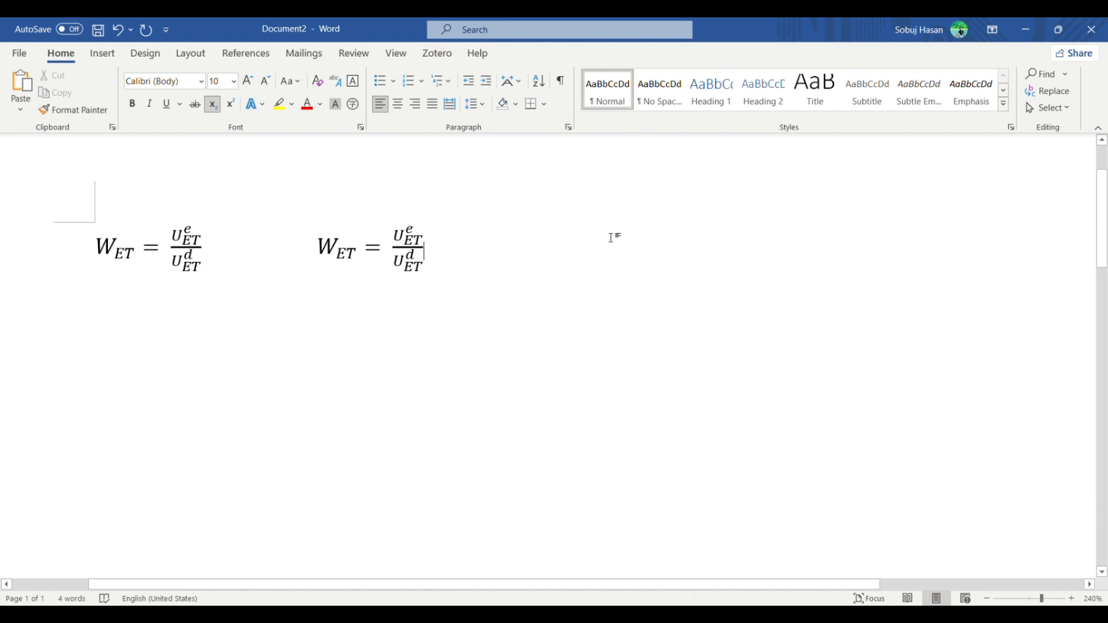
Step: Paste the copied B_q equation below the first one and insert a new blank equation beside it
key("ctrl+v")
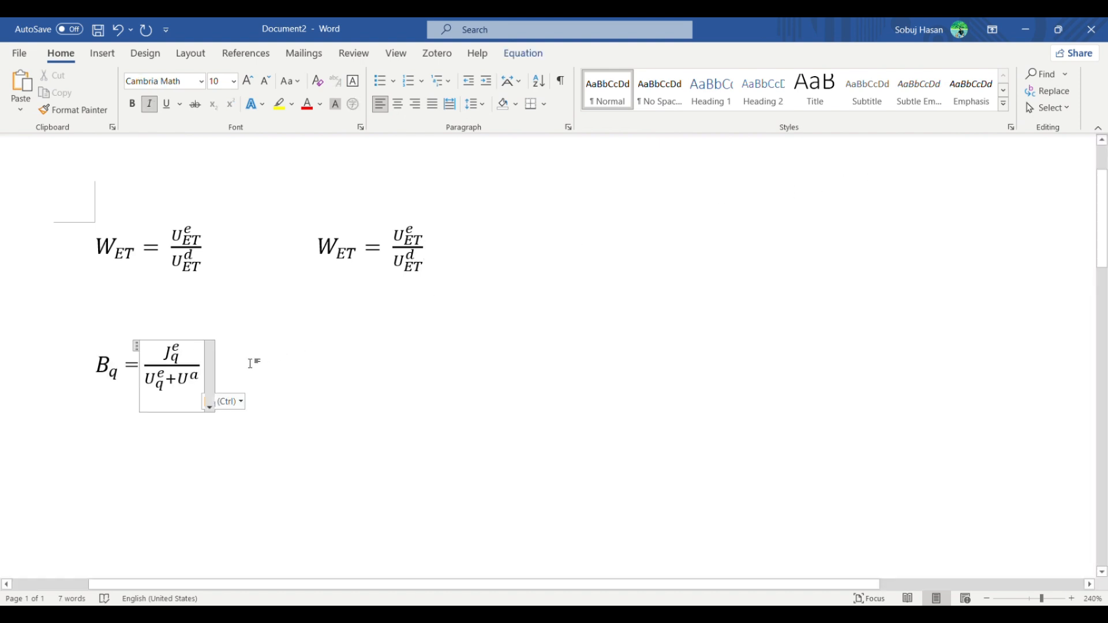
left_click(250, 364)
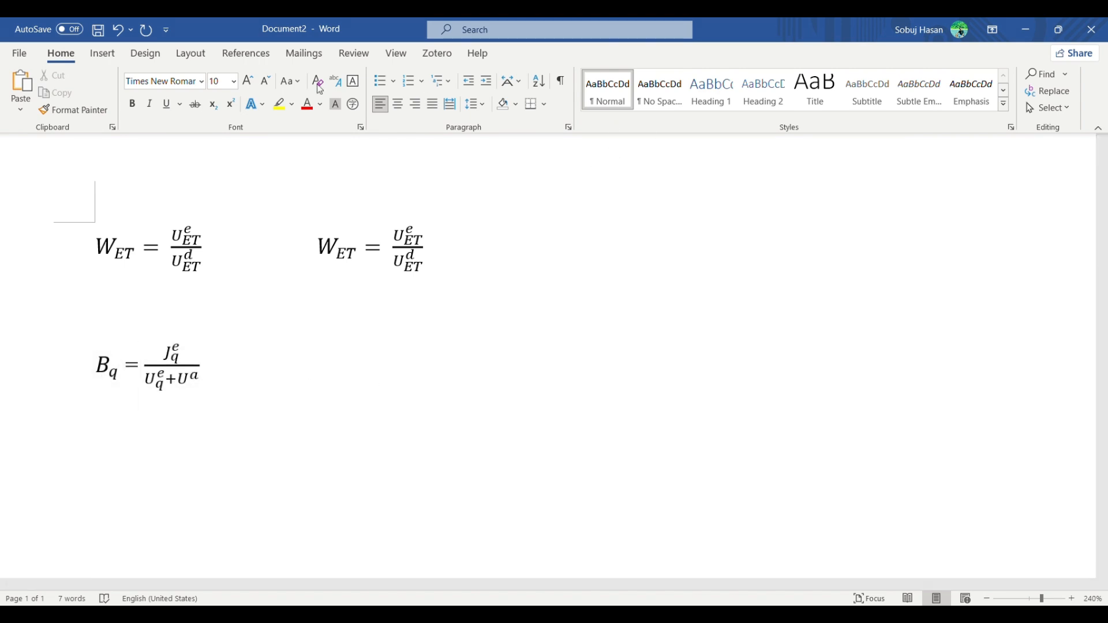
left_click(103, 54)
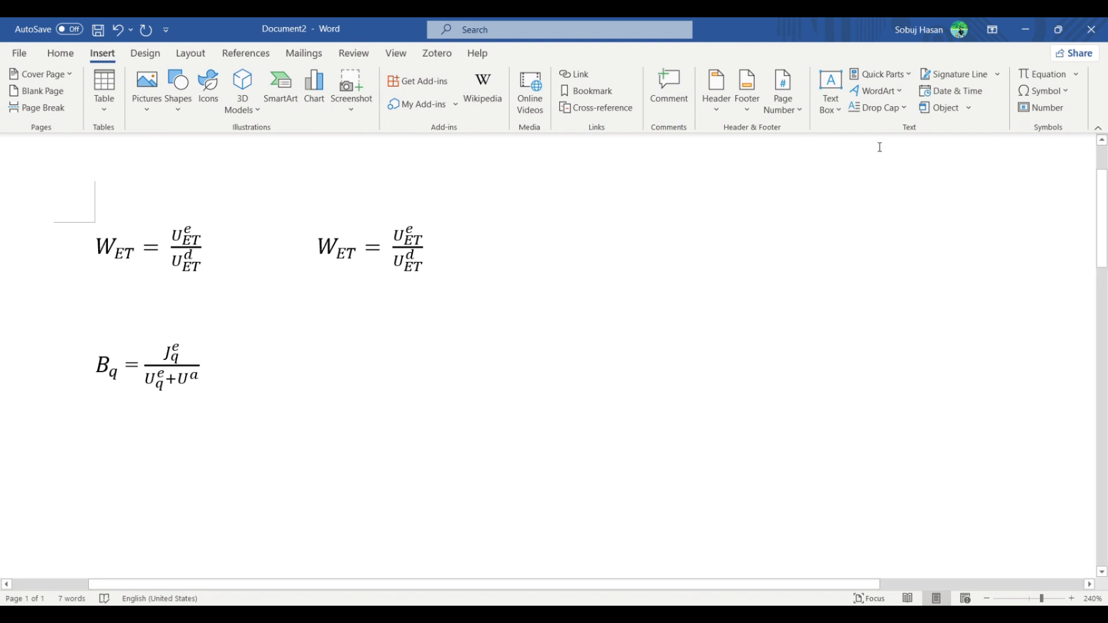
left_click(1026, 75)
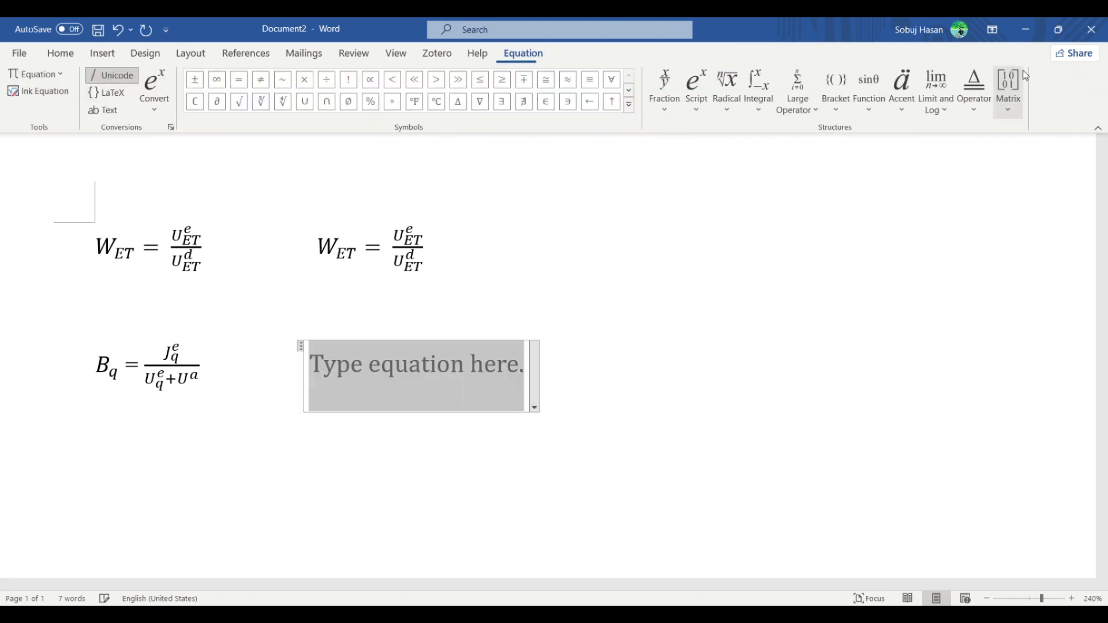
Step: Enter B with subscript q using a subscript structure in the blank equation, followed by an equals sign
left_click(710, 112)
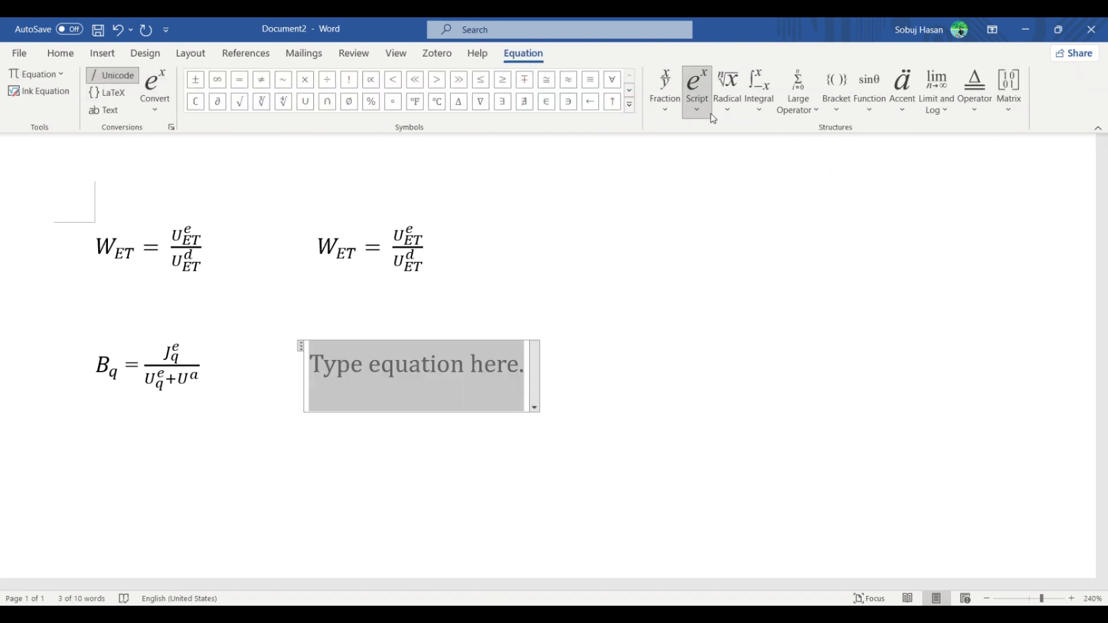
left_click(779, 184)
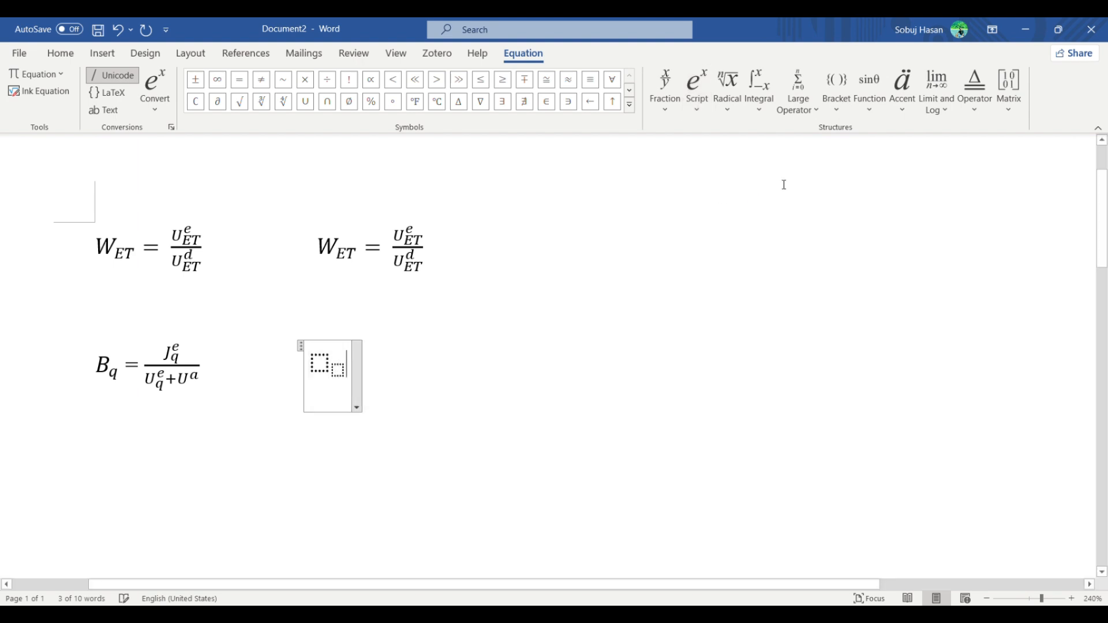
left_click(333, 366)
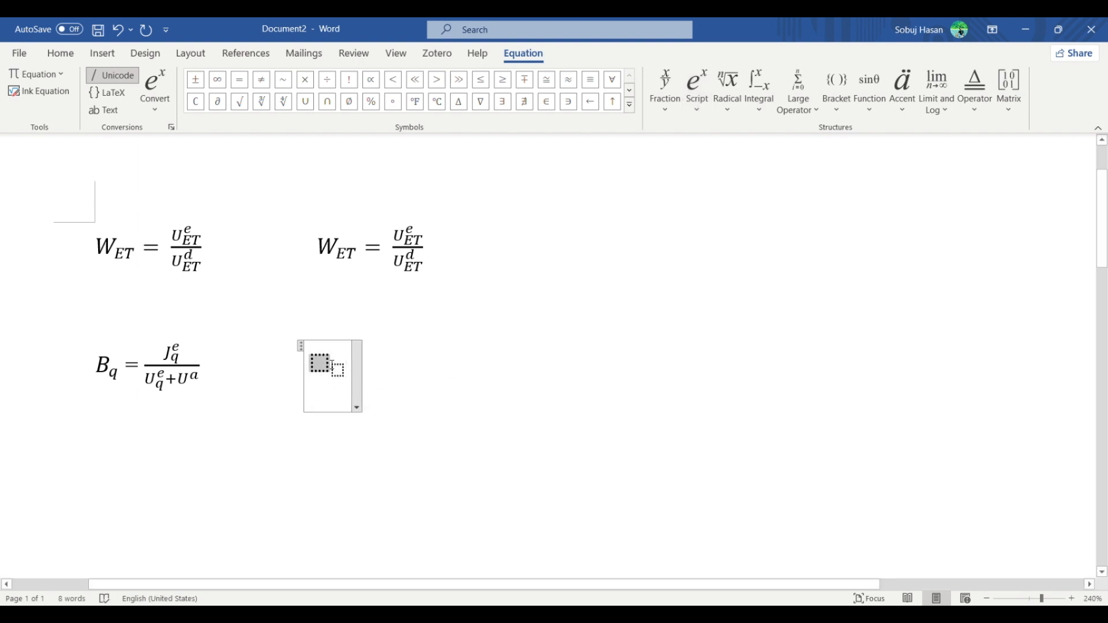
type("B")
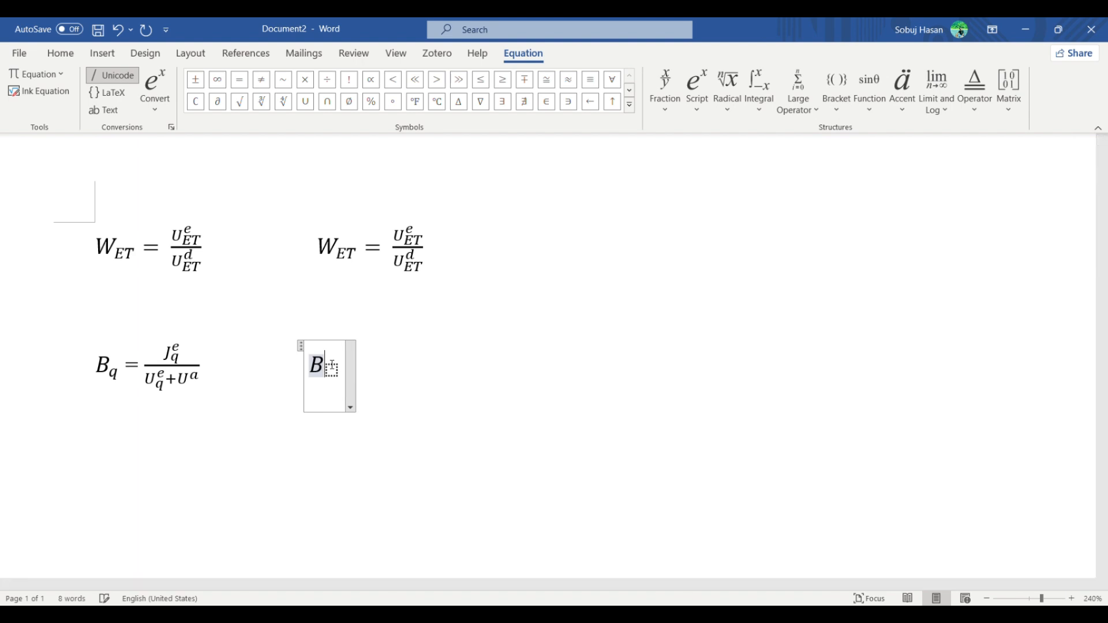
key("Right")
type("q")
key("Right")
type("=")
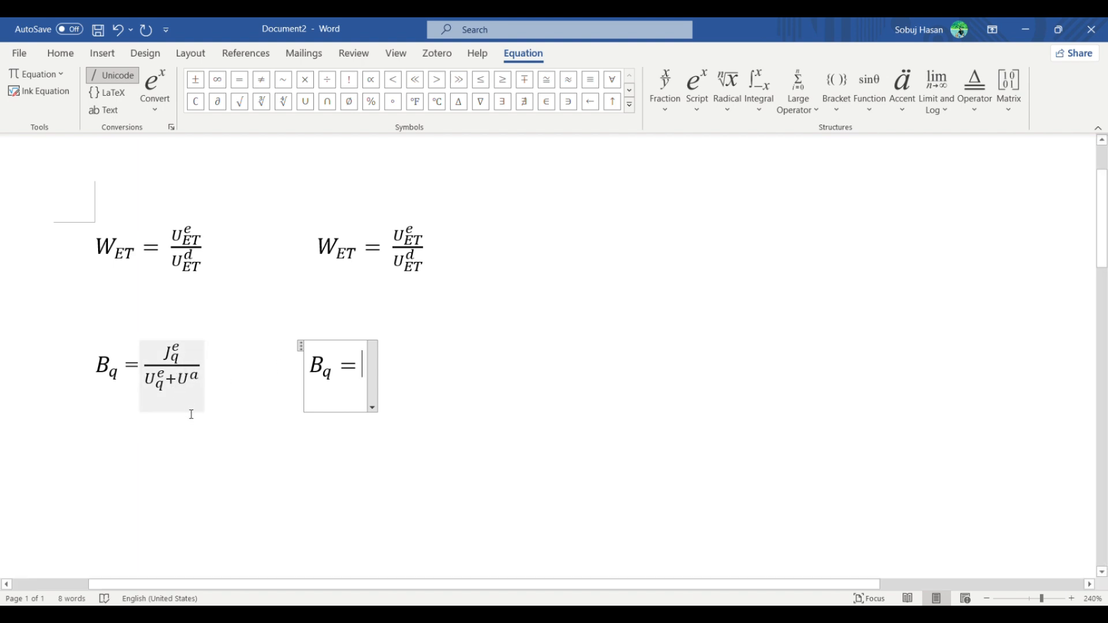
Step: Add an empty stacked fraction after the equals sign in the new B_q equation
left_click(667, 112)
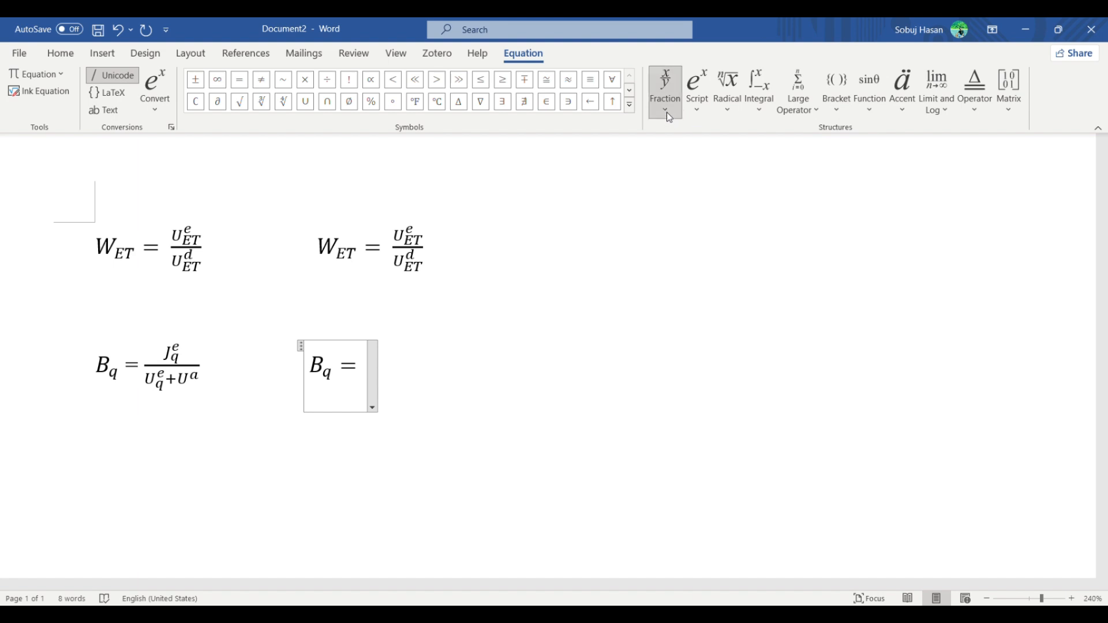
left_click(688, 182)
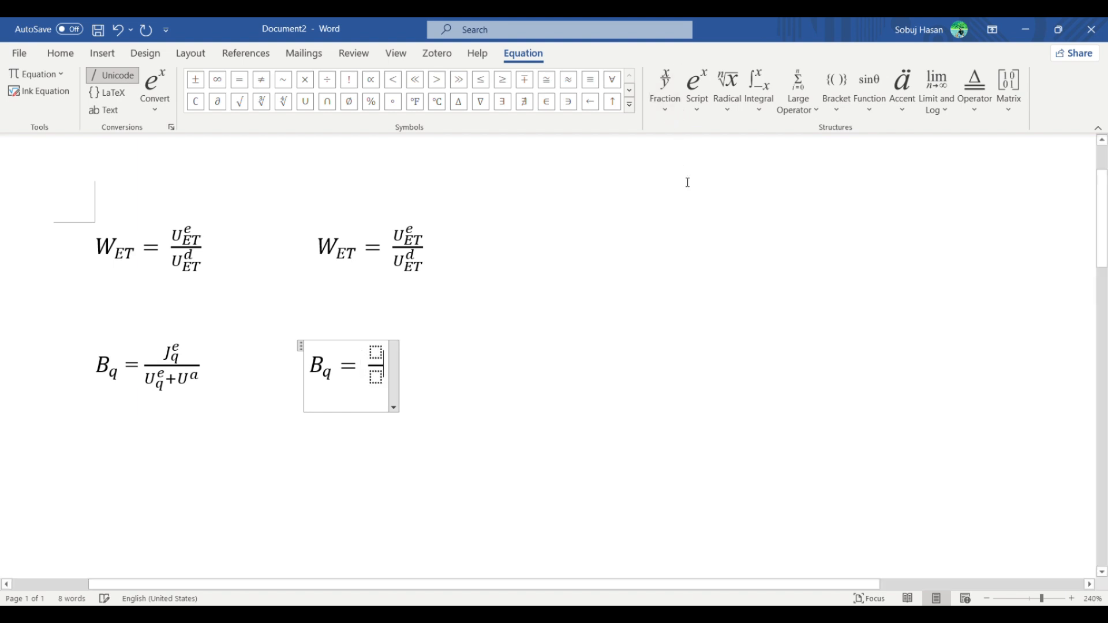
Step: Build the new B_q fraction's numerator from a subscript-superscript structure with base J, subscript q and superscript e
left_click(381, 354)
left_click(695, 110)
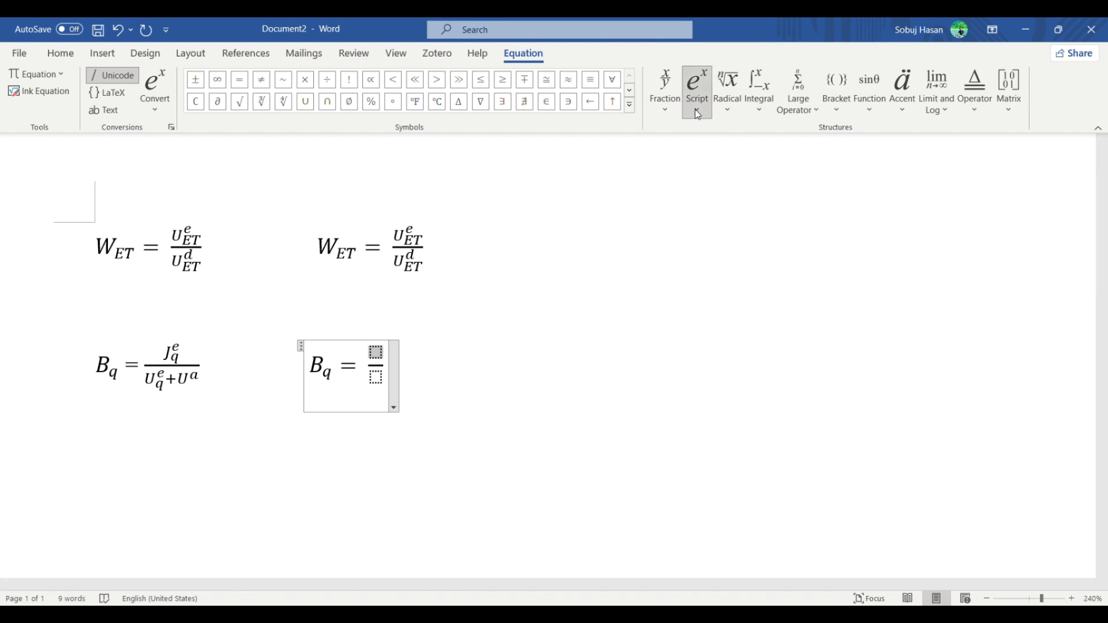
left_click(829, 180)
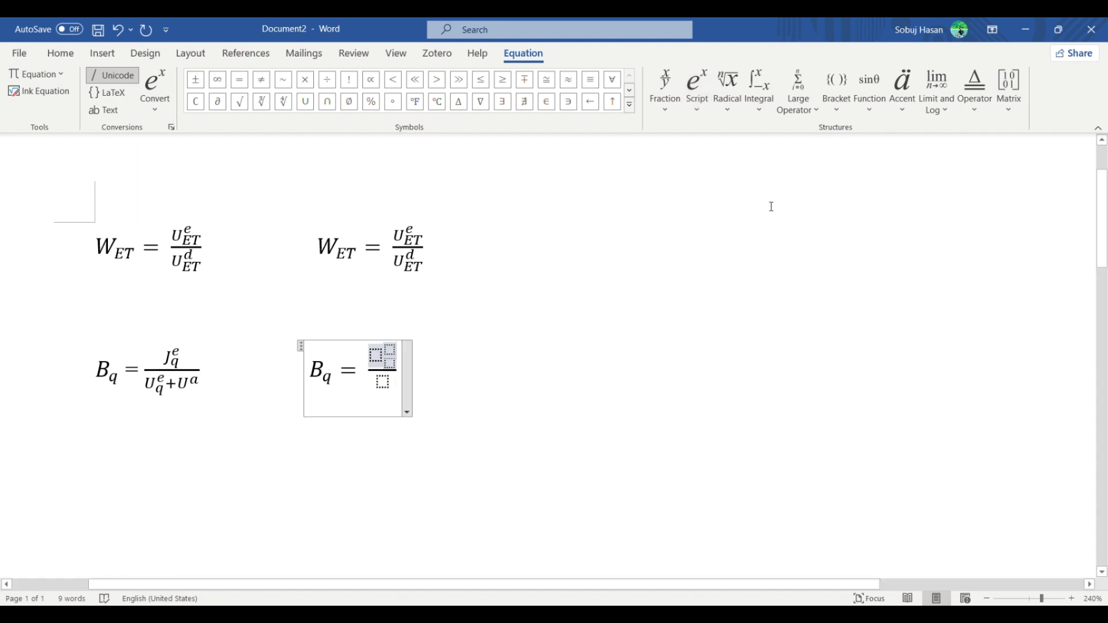
left_click(380, 357)
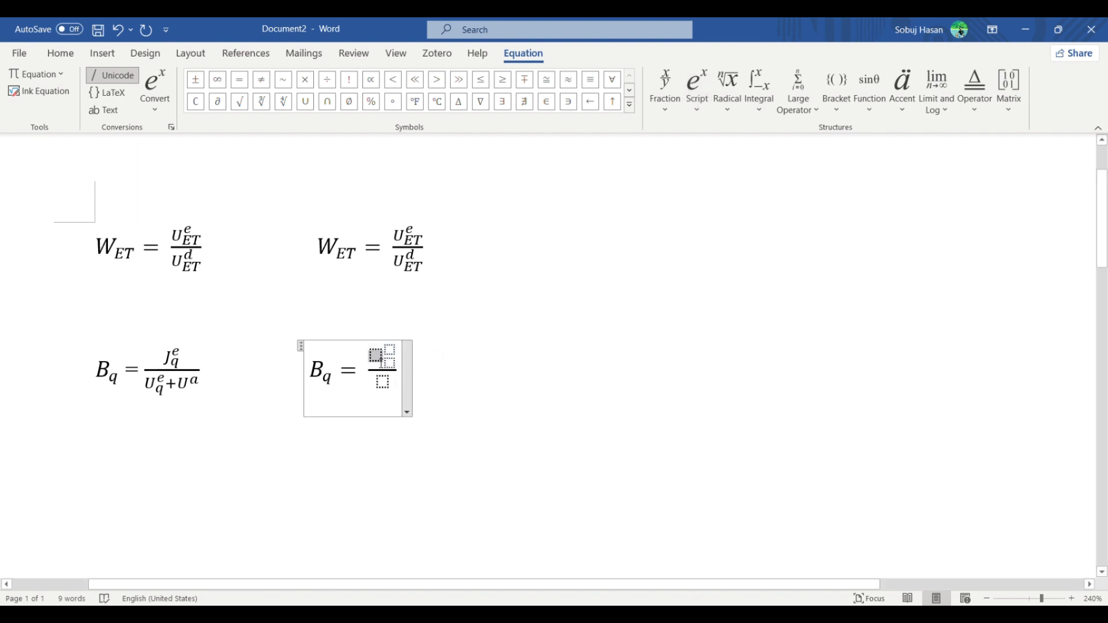
type("J")
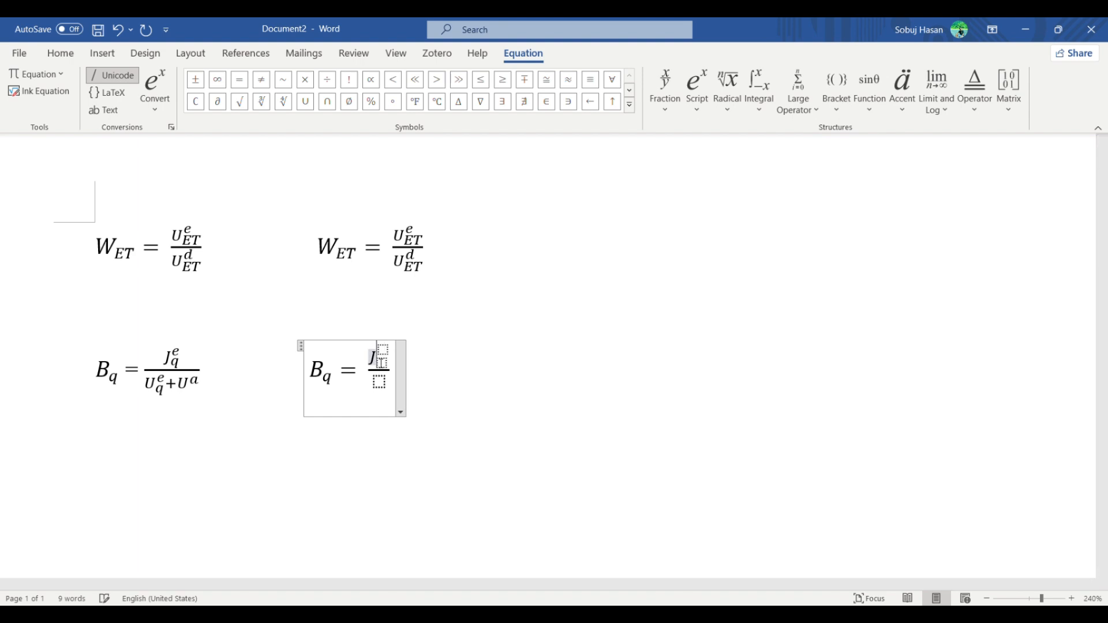
left_click(381, 364)
type("q")
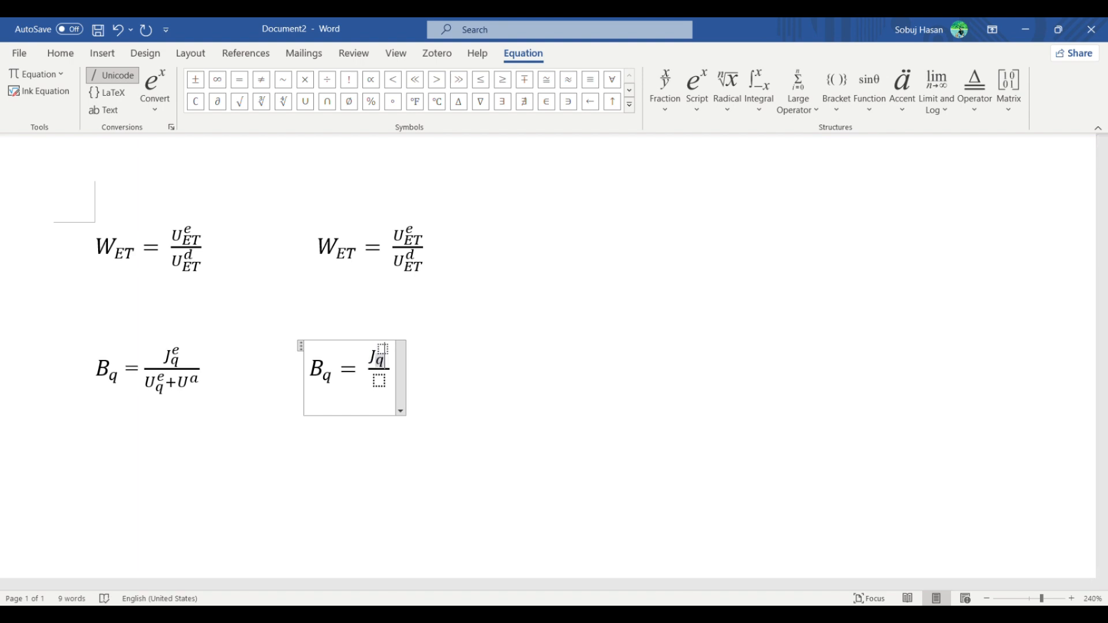
left_click(384, 349)
type("e")
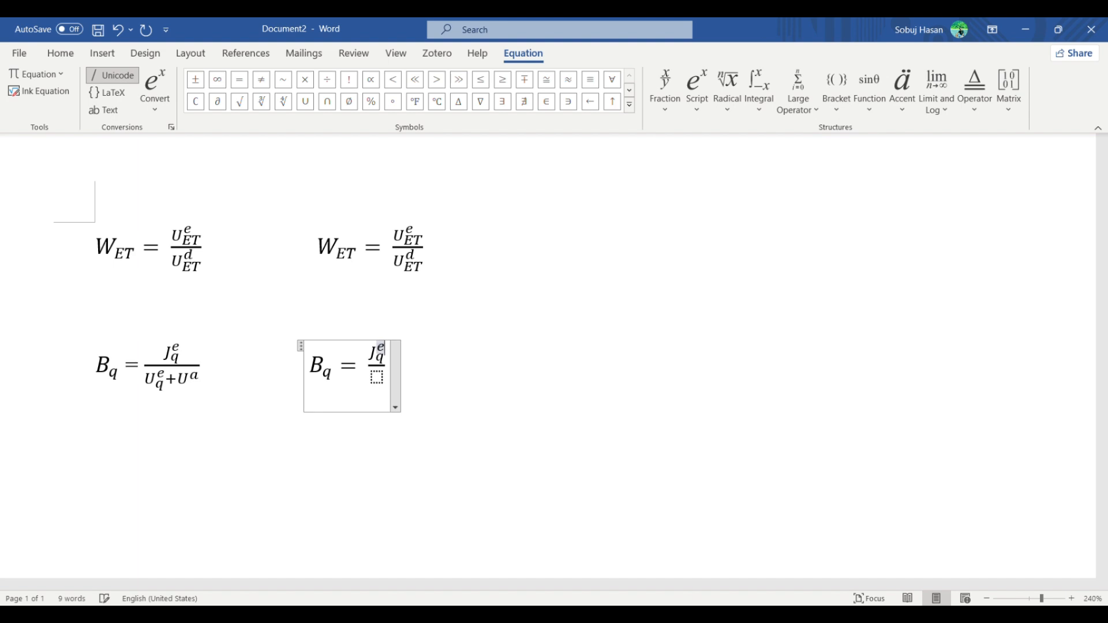
Step: Fill the fraction's denominator with a subscript-superscript structure having base U, subscript q and superscript e
left_click(378, 379)
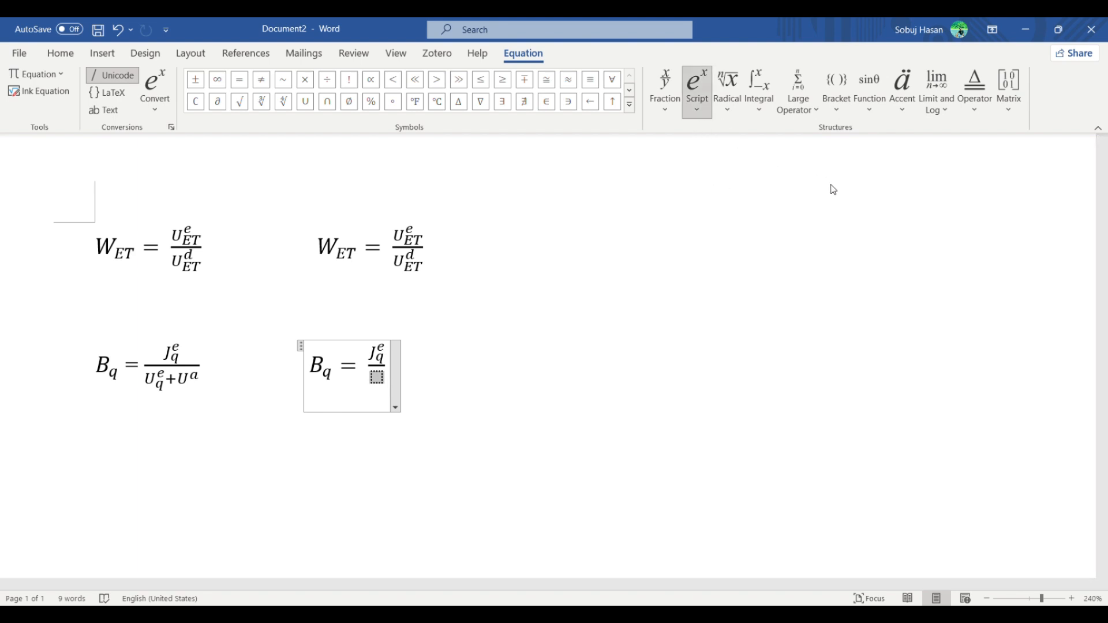
left_click(815, 177)
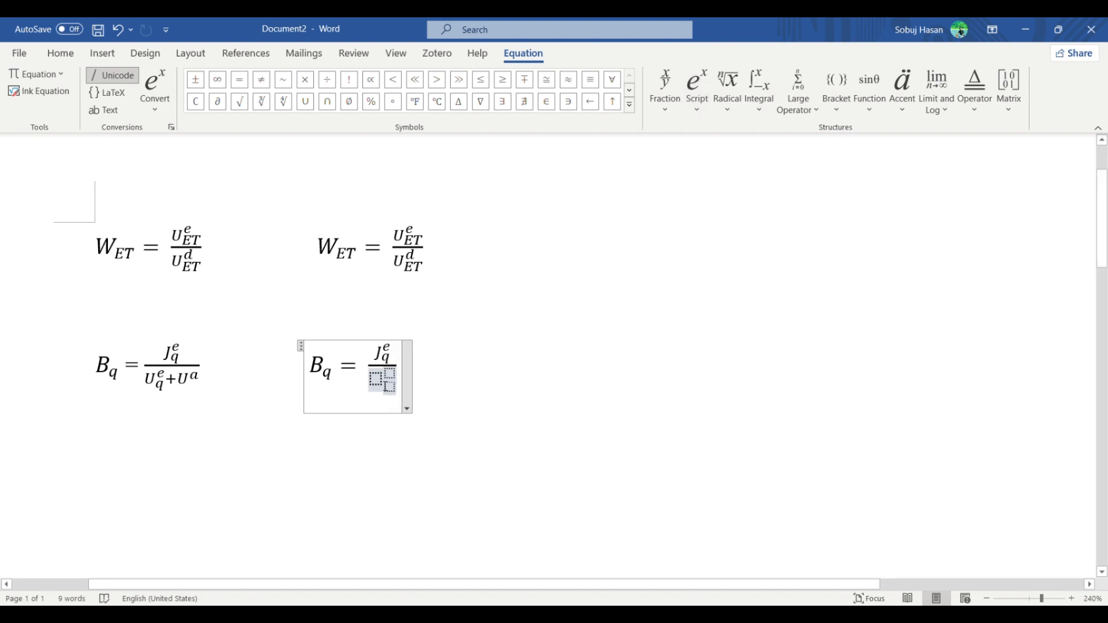
left_click(386, 387)
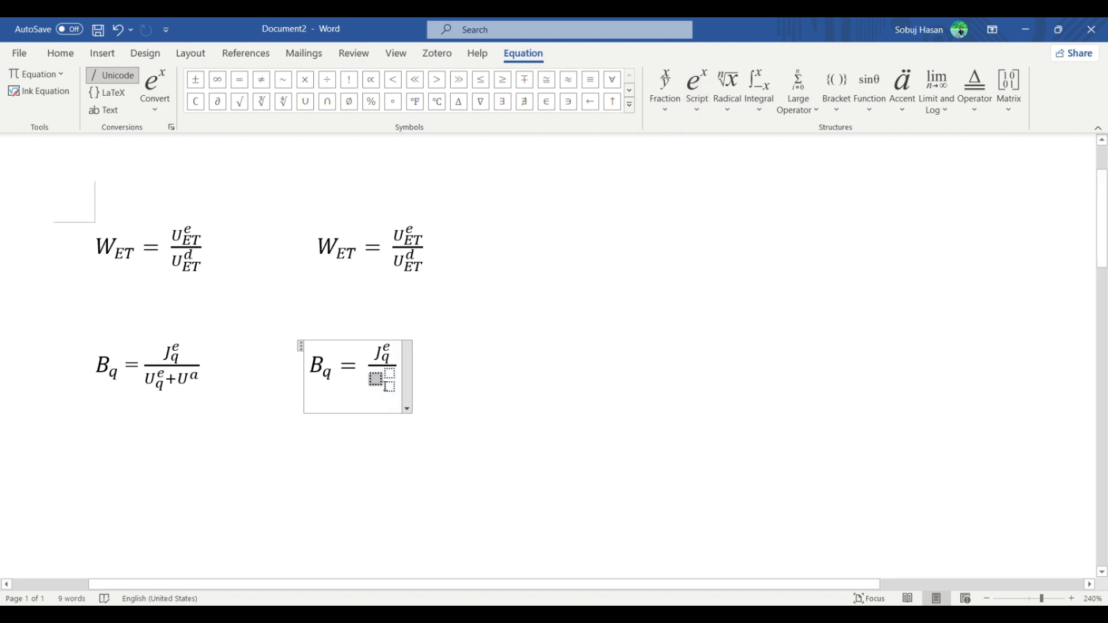
type("U")
left_click(386, 387)
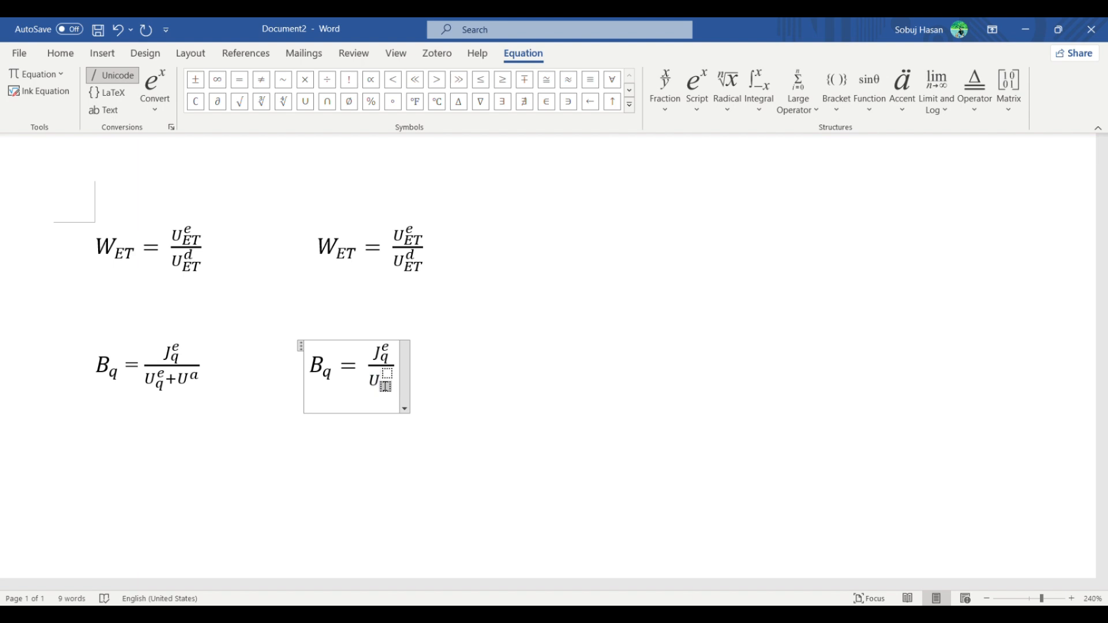
type("q^")
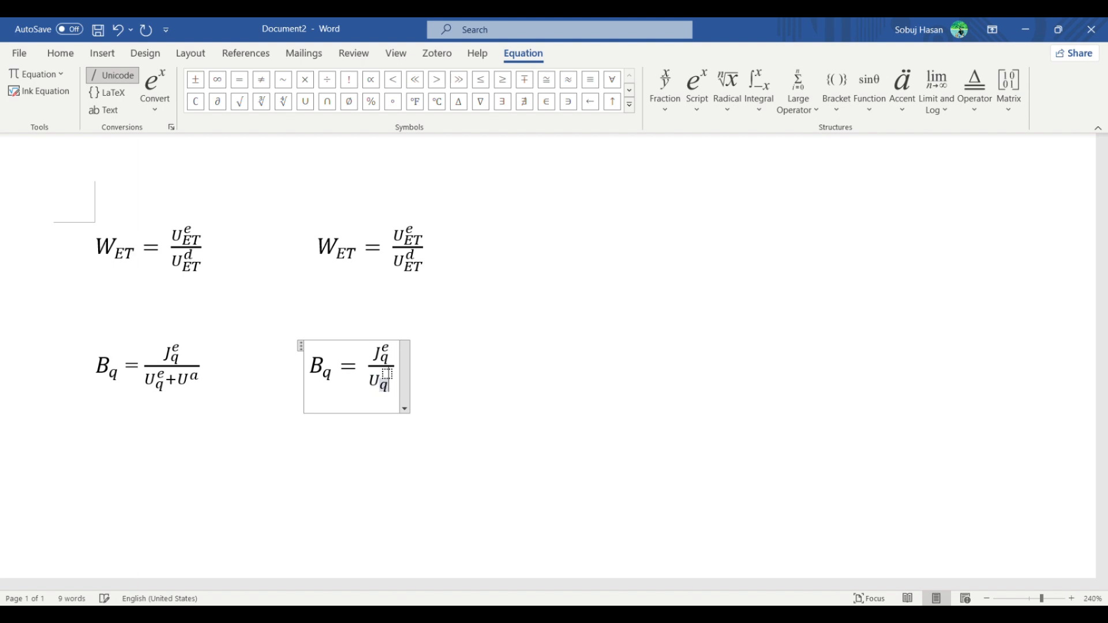
type("e")
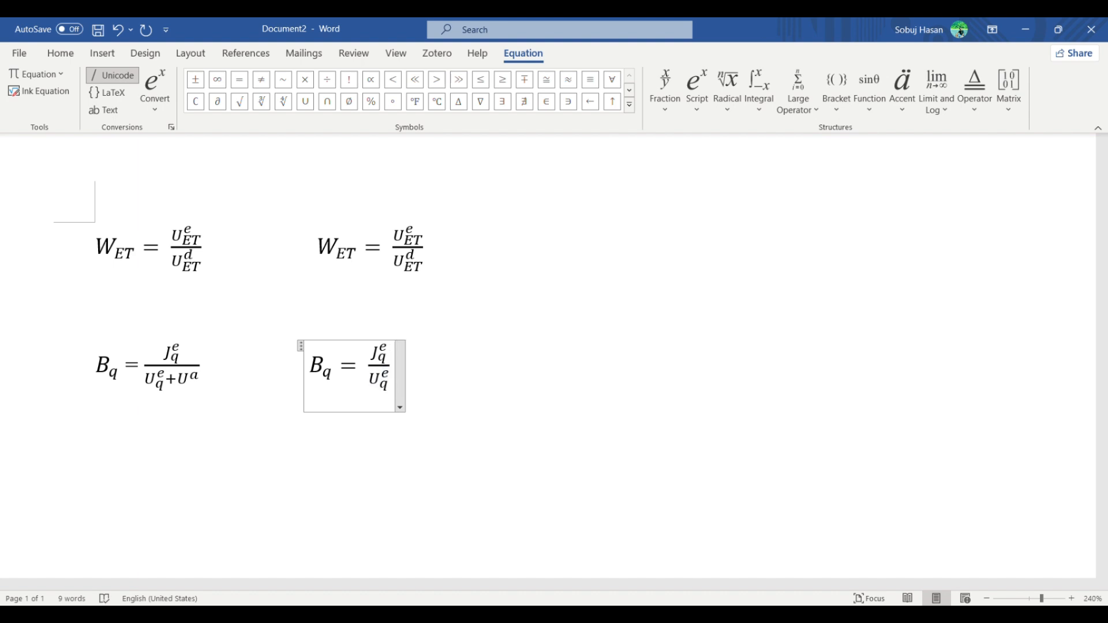
Step: Add a plus sign after the U term in the denominator of the new B_q equation
key("Right")
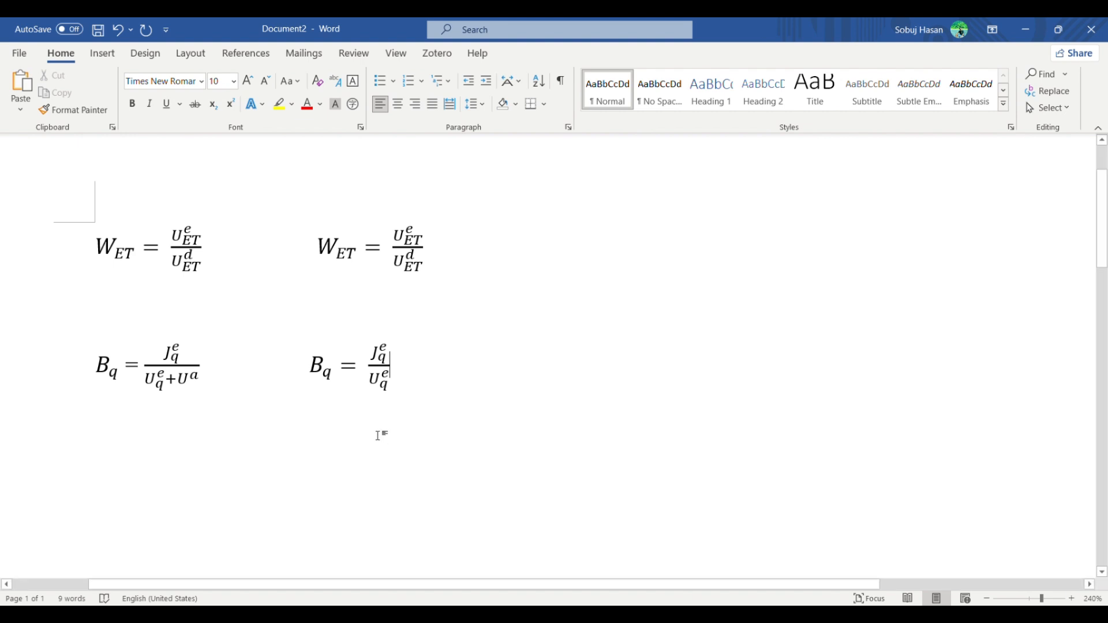
left_click(392, 392)
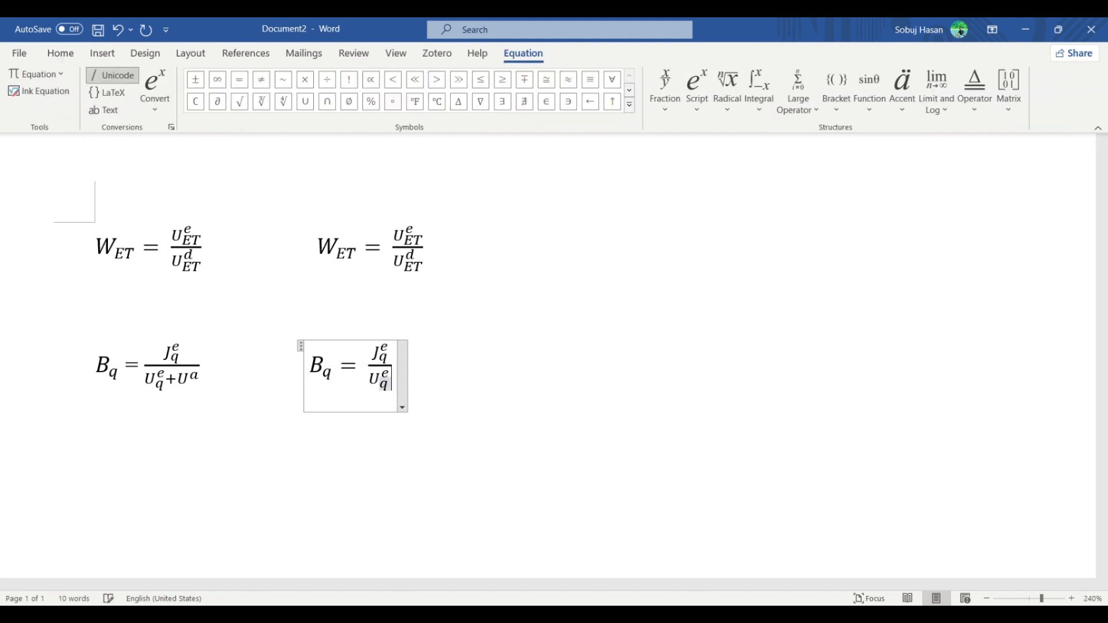
key("Right")
key("Right")
key("Right")
type("+")
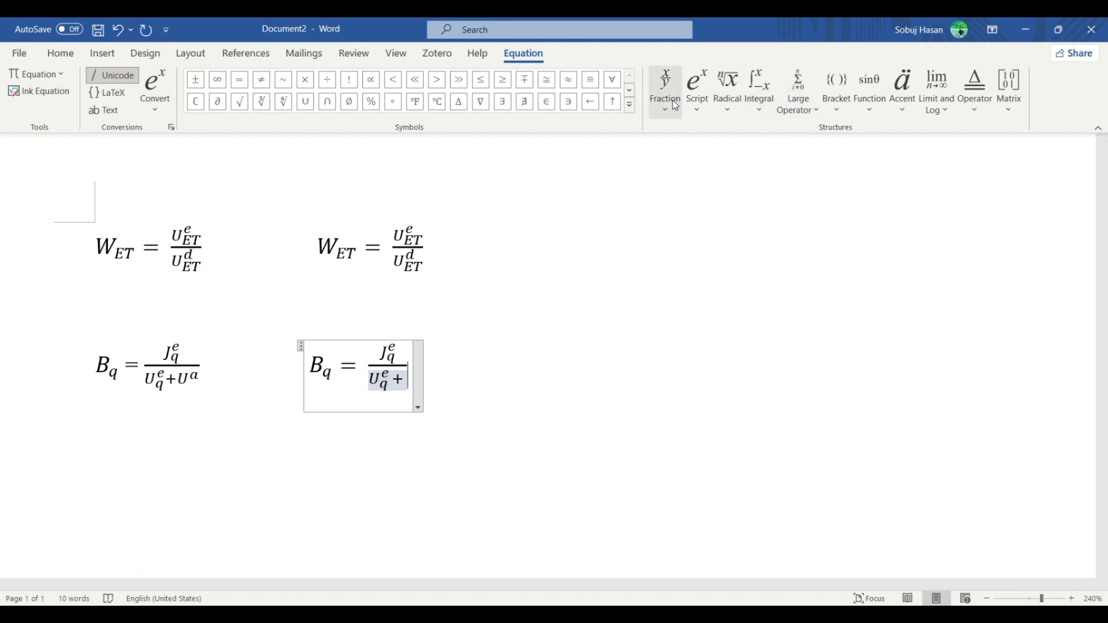
Step: Complete the denominator with a superscript structure of base U and superscript a after the plus sign, and leave the equation
left_click(699, 113)
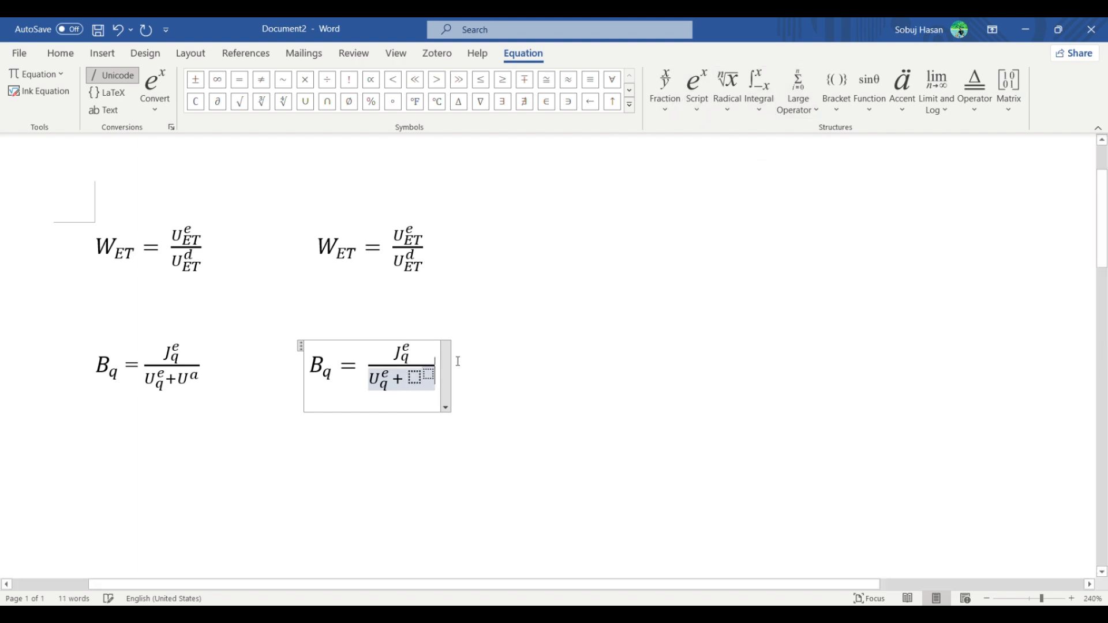
left_click(418, 384)
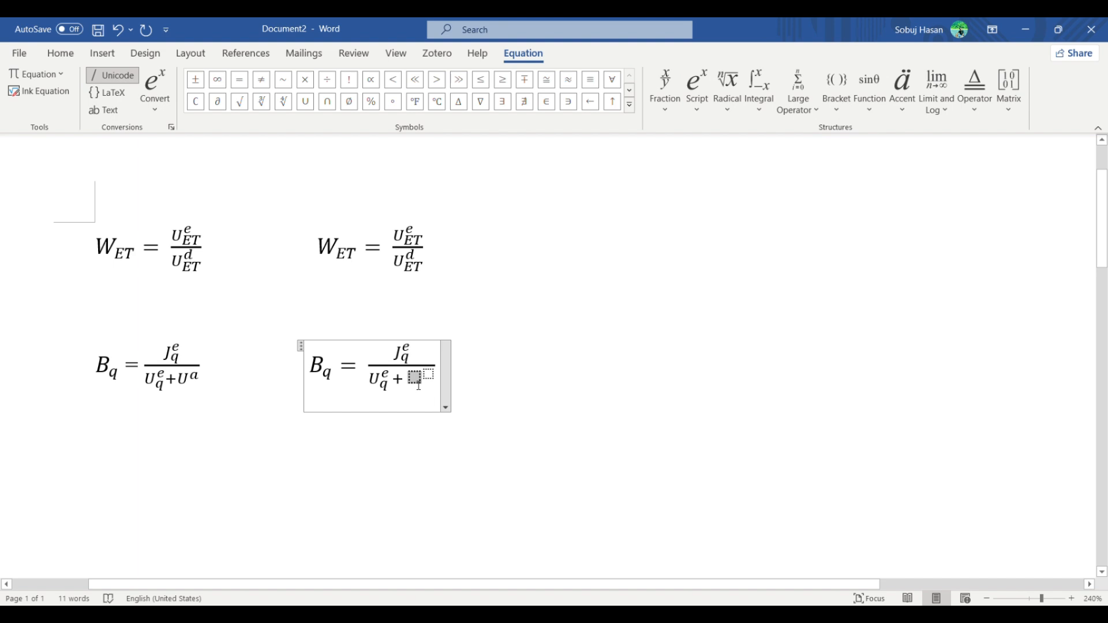
type("U")
key("Right")
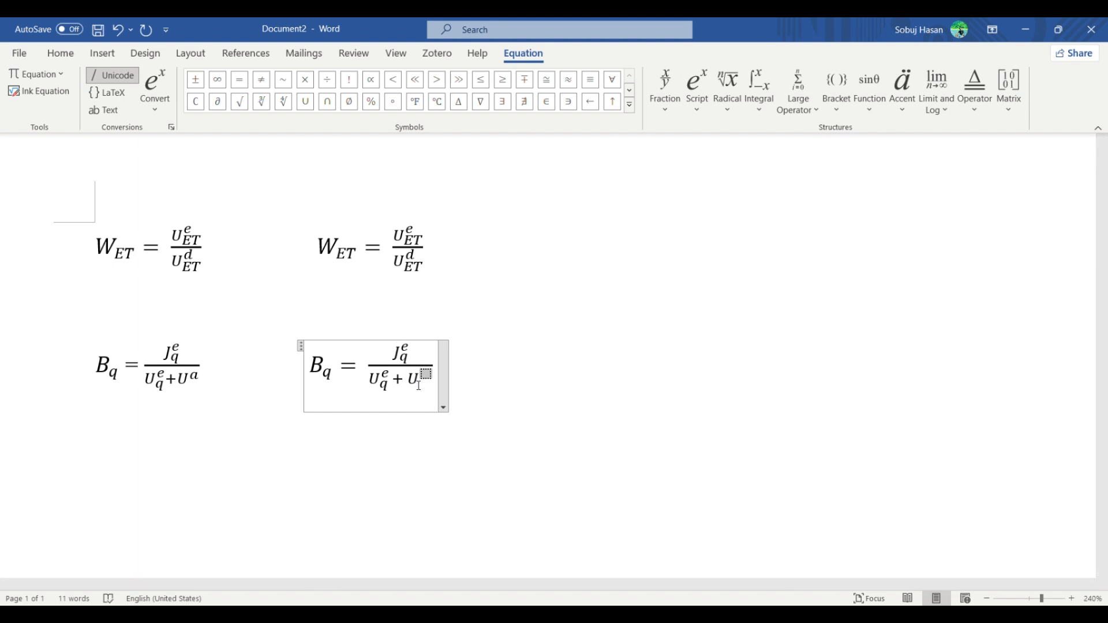
type("a")
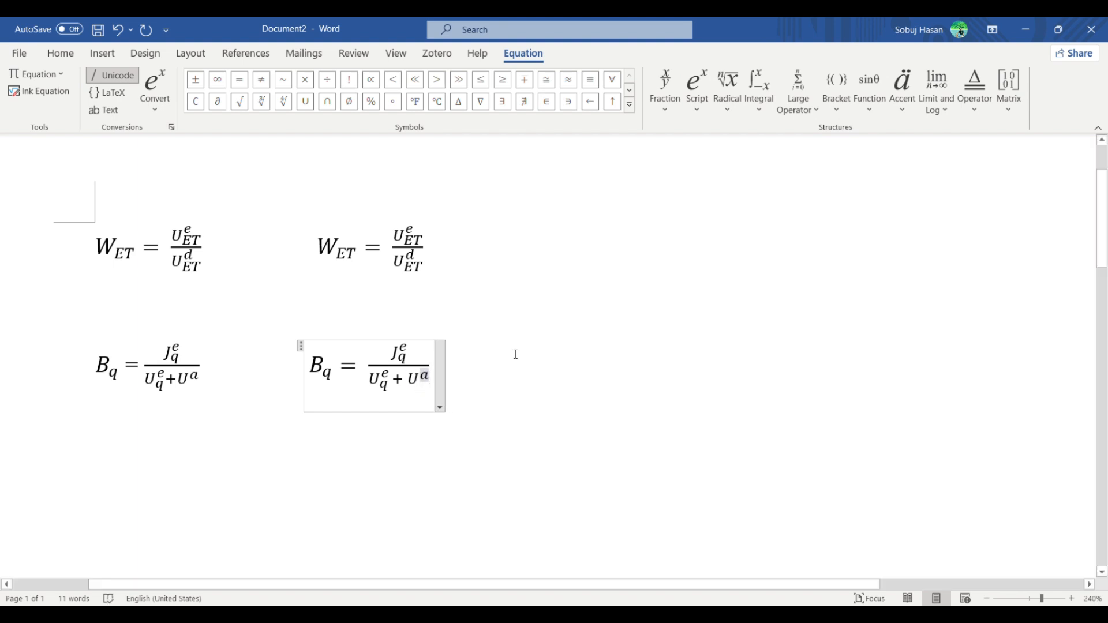
left_click(485, 385)
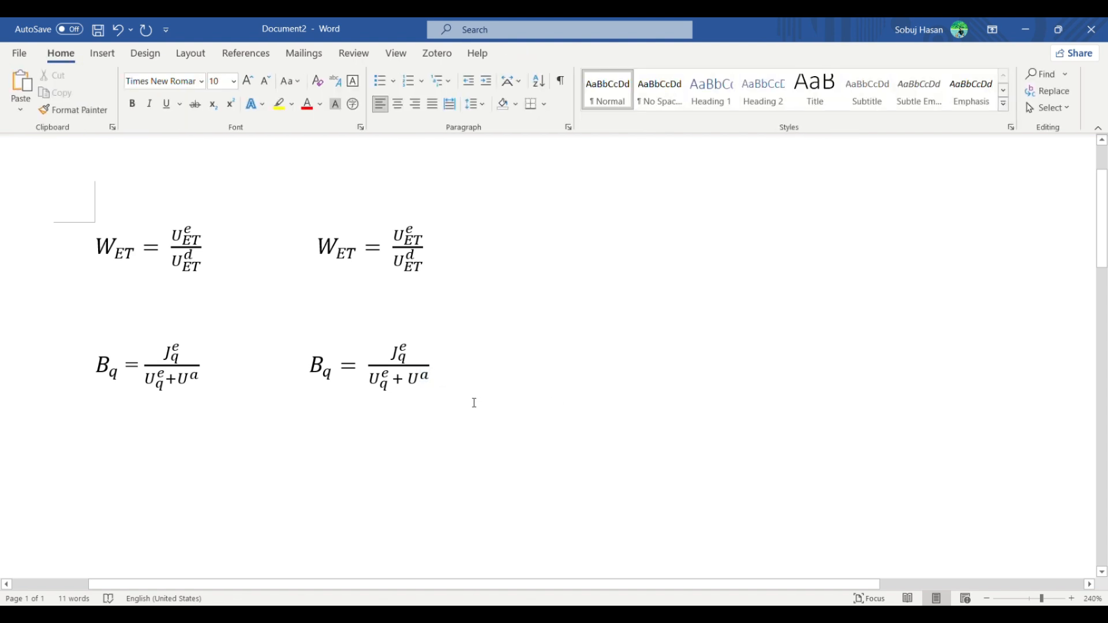